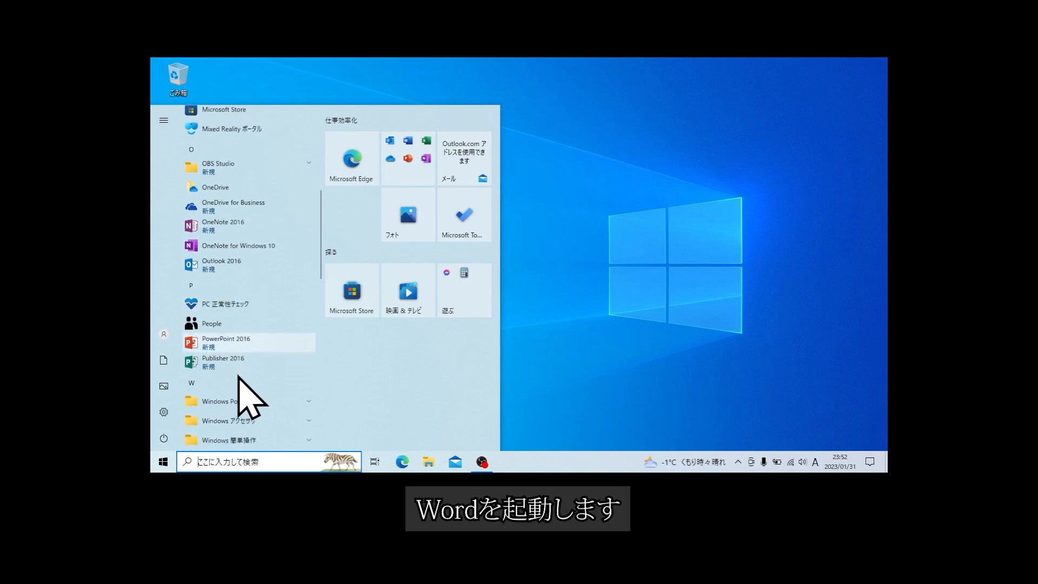
Step: Start Word and create a new blank document
{"action": "left_click", "coordinate": [235, 372]}
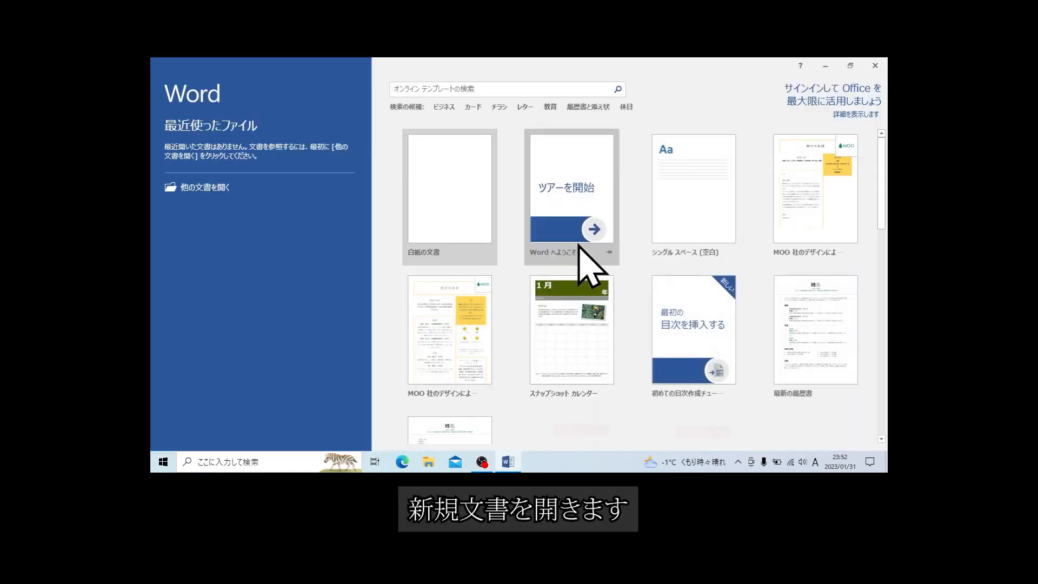
{"action": "left_click", "coordinate": [461, 186]}
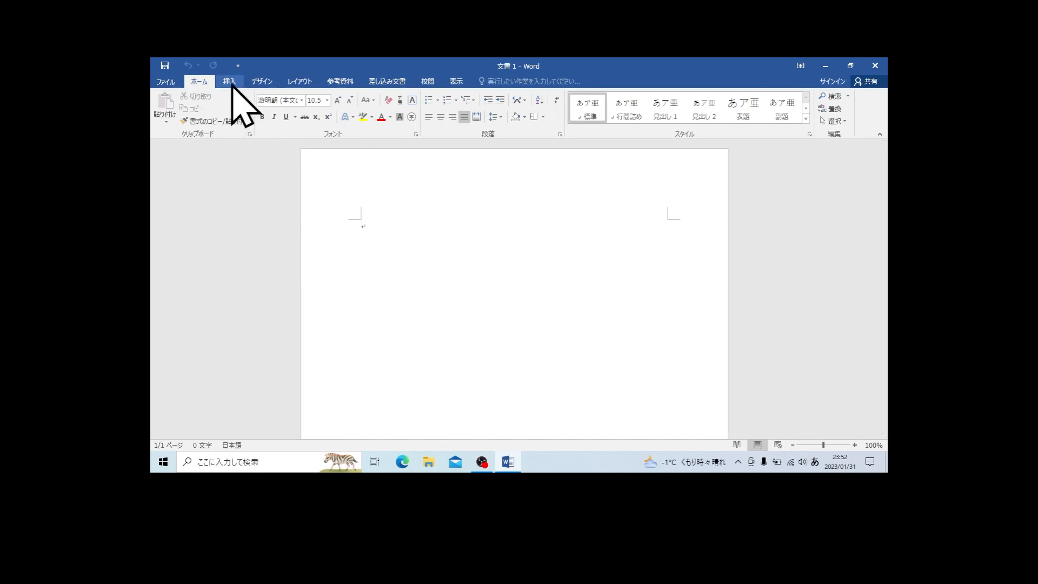
{"action": "left_click", "coordinate": [230, 82]}
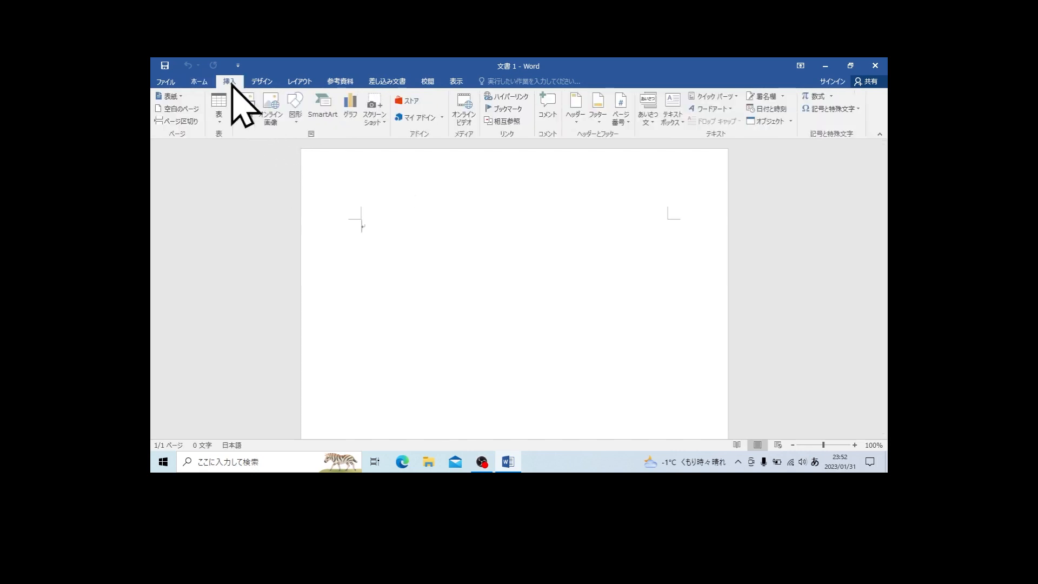
{"action": "left_click", "coordinate": [271, 122]}
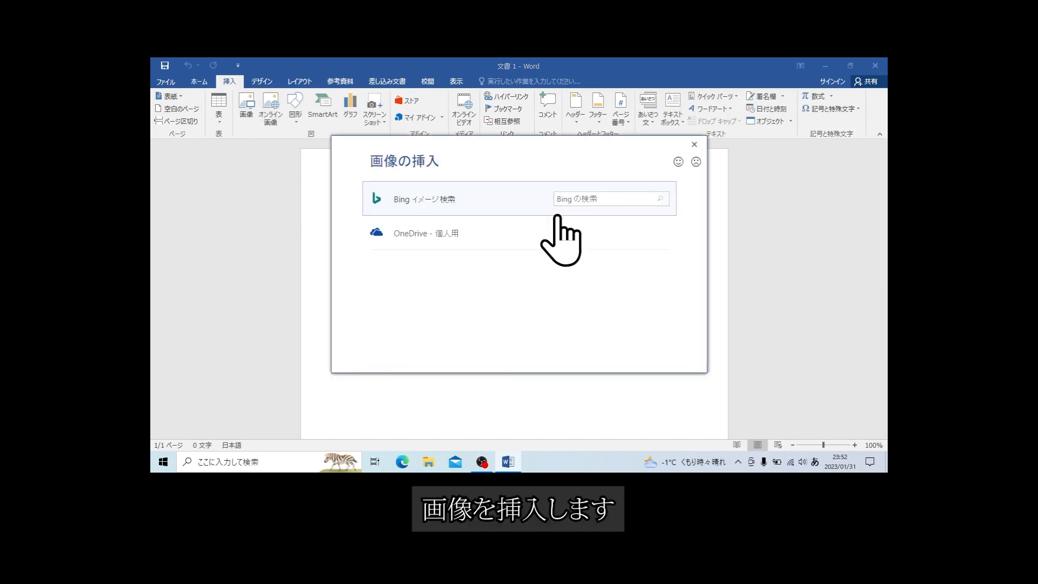
{"action": "left_click", "coordinate": [499, 197]}
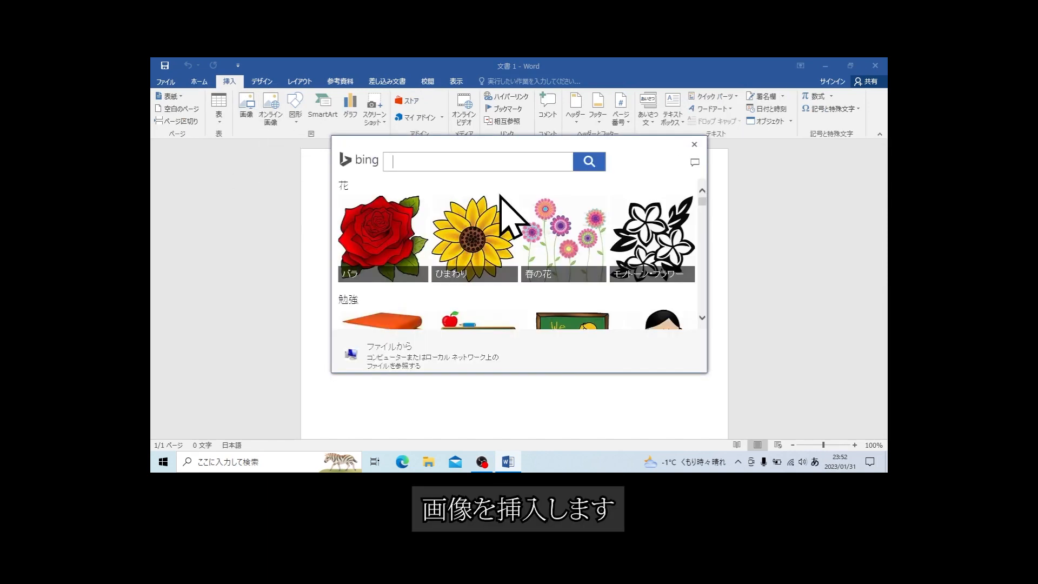
{"action": "left_click", "coordinate": [474, 232]}
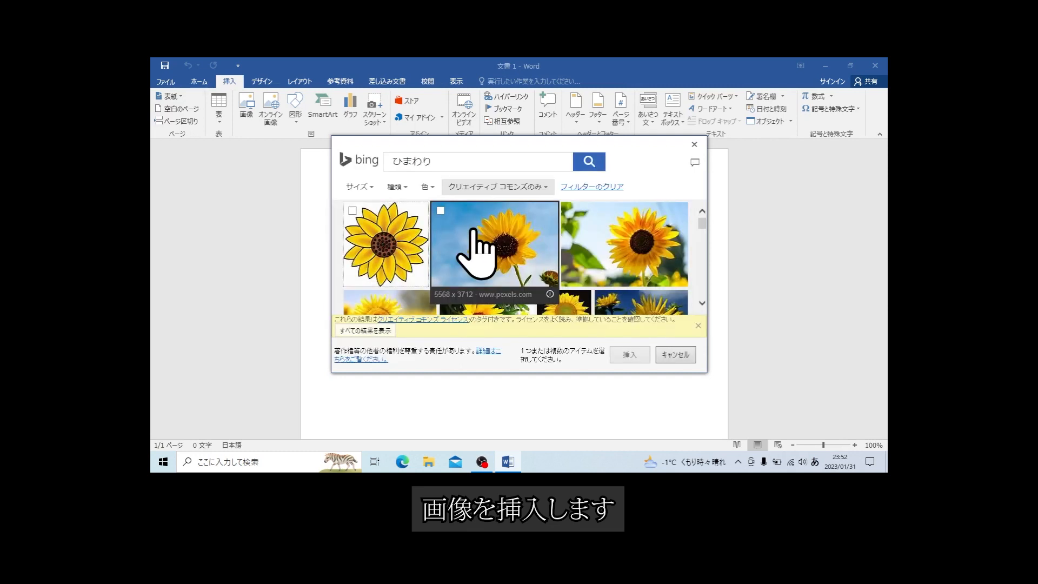
{"action": "left_click", "coordinate": [505, 254]}
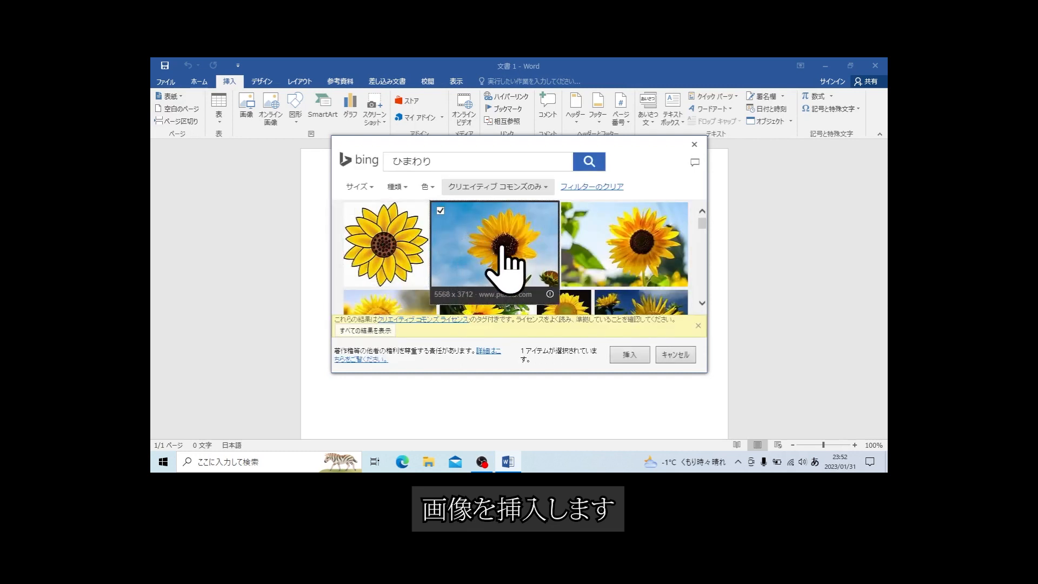
{"action": "left_click", "coordinate": [635, 356]}
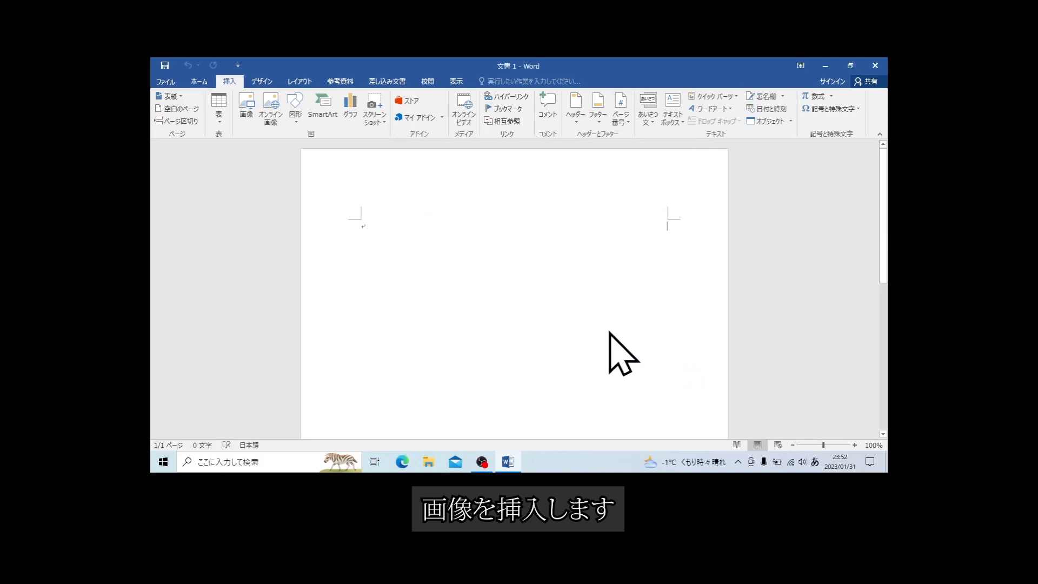
{"action": "scroll", "coordinate": [573, 331], "scroll_direction": "down", "scroll_amount": 1}
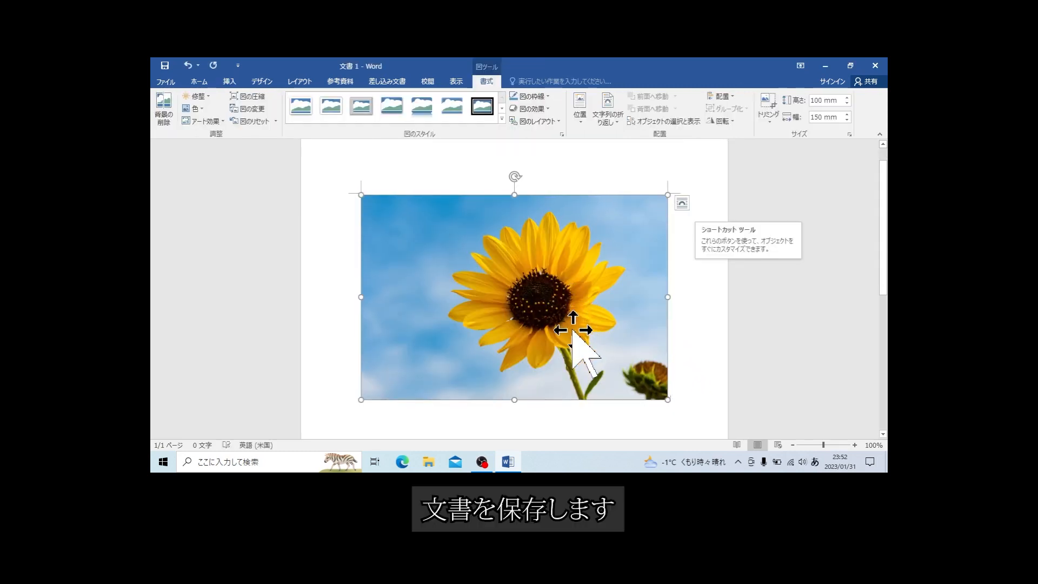
Step: Save the document to the desktop (デスクトップ) as a Word document named 文書1, and close it
{"action": "left_click", "coordinate": [166, 82]}
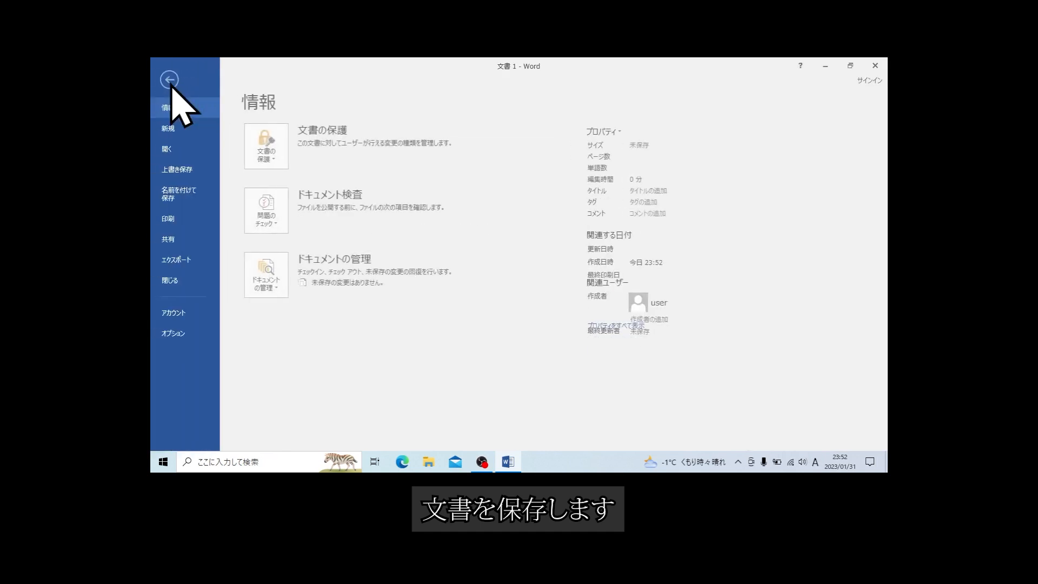
{"action": "left_click", "coordinate": [185, 186]}
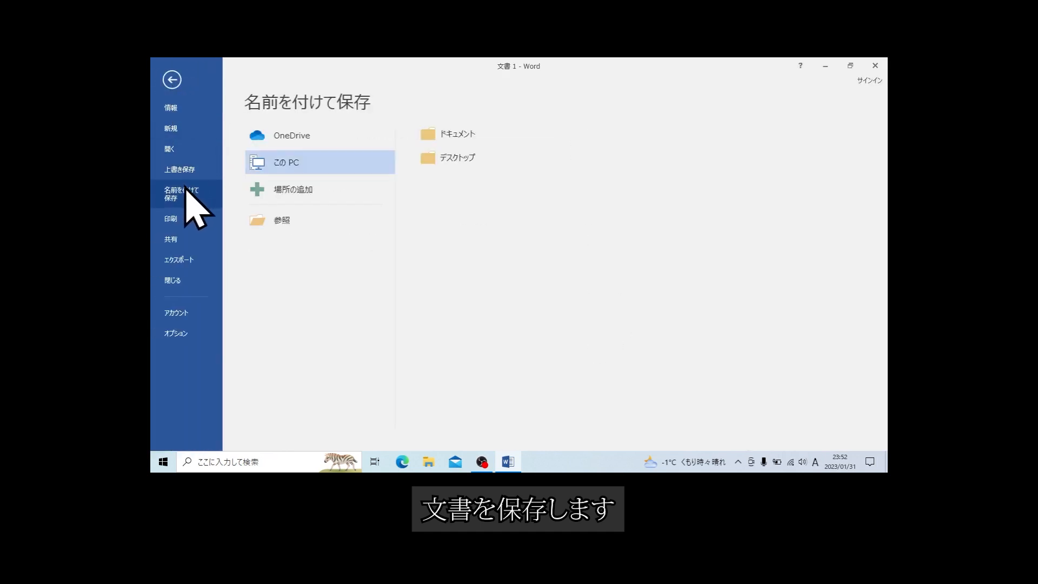
{"action": "left_click", "coordinate": [454, 159]}
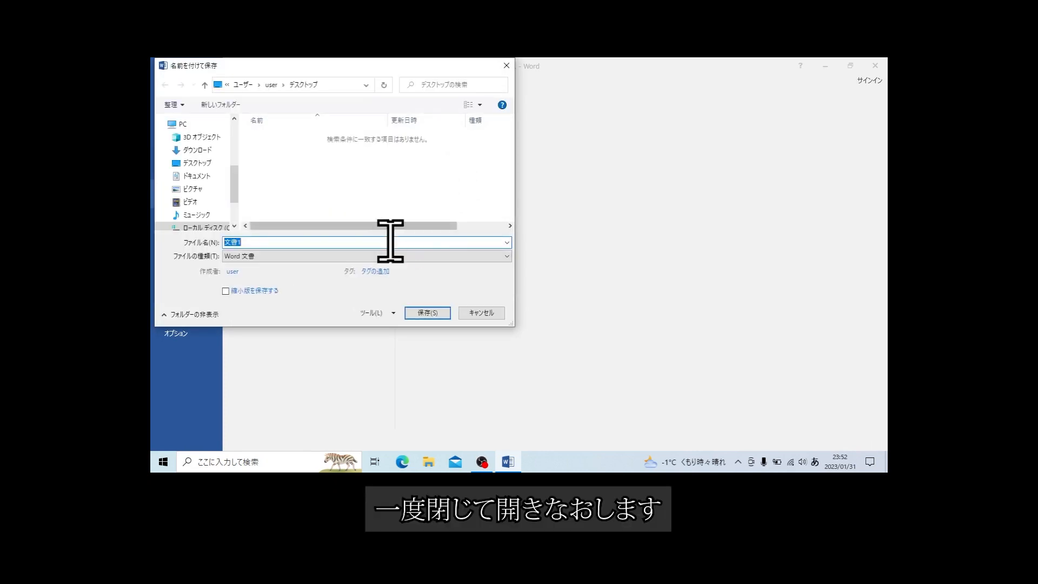
{"action": "left_click", "coordinate": [426, 312]}
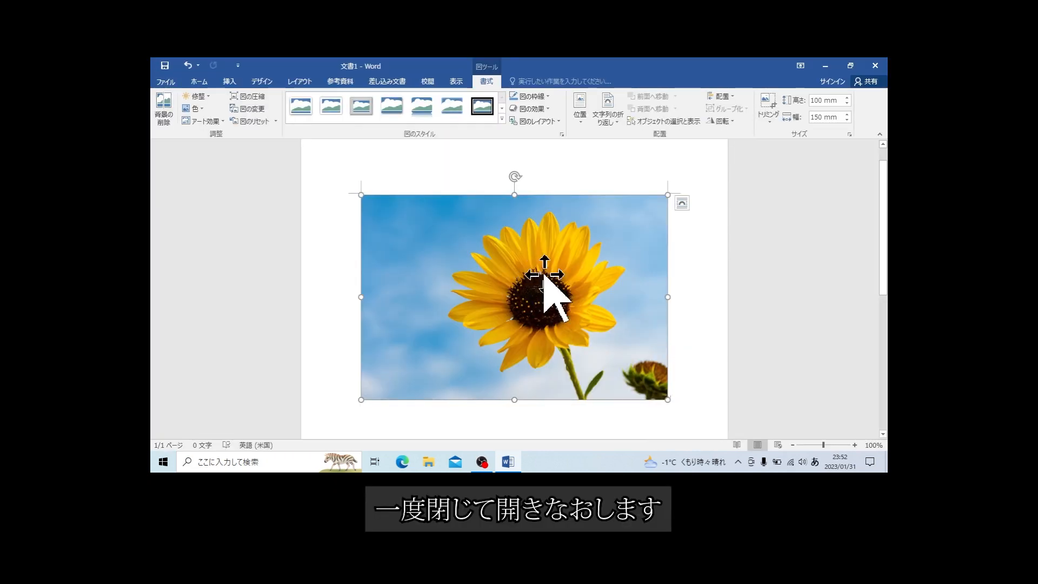
{"action": "left_click", "coordinate": [876, 66]}
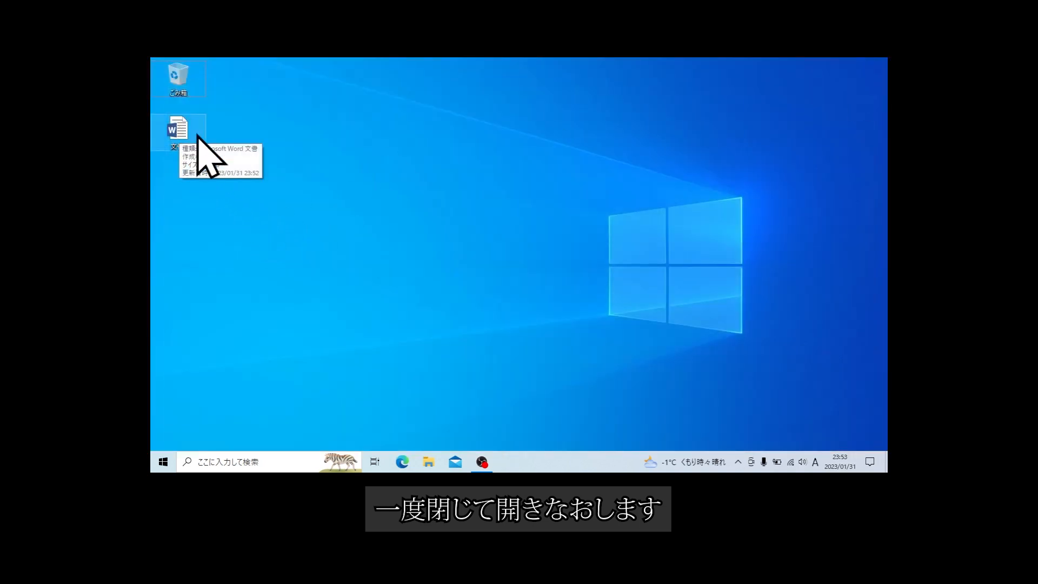
Step: Reopen 文書1 from the desktop and shrink the sunflower picture proportionally to a tiny thumbnail about two text lines high or less
{"action": "double_click", "coordinate": [180, 134]}
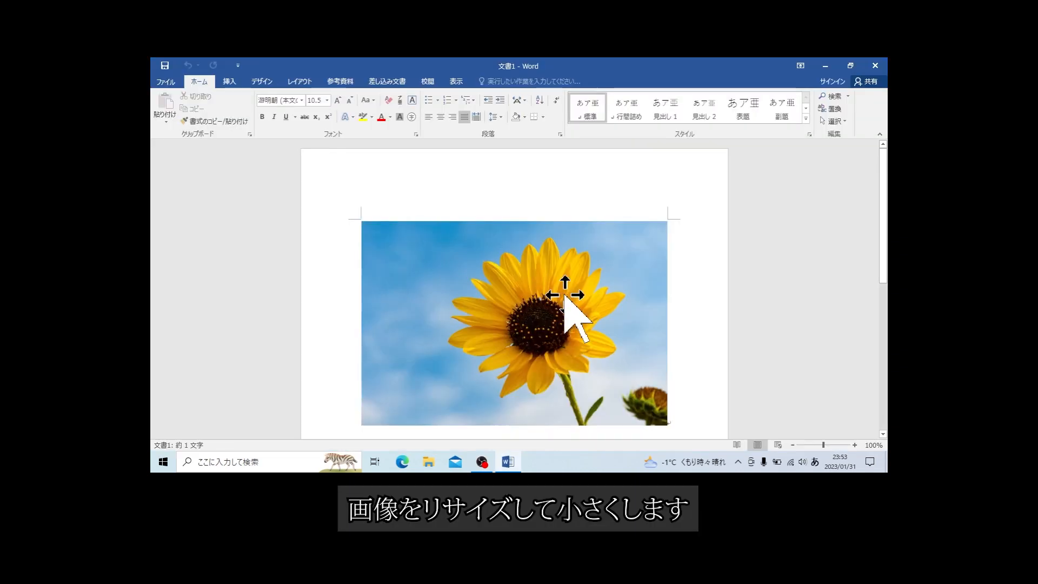
{"action": "left_click", "coordinate": [565, 296]}
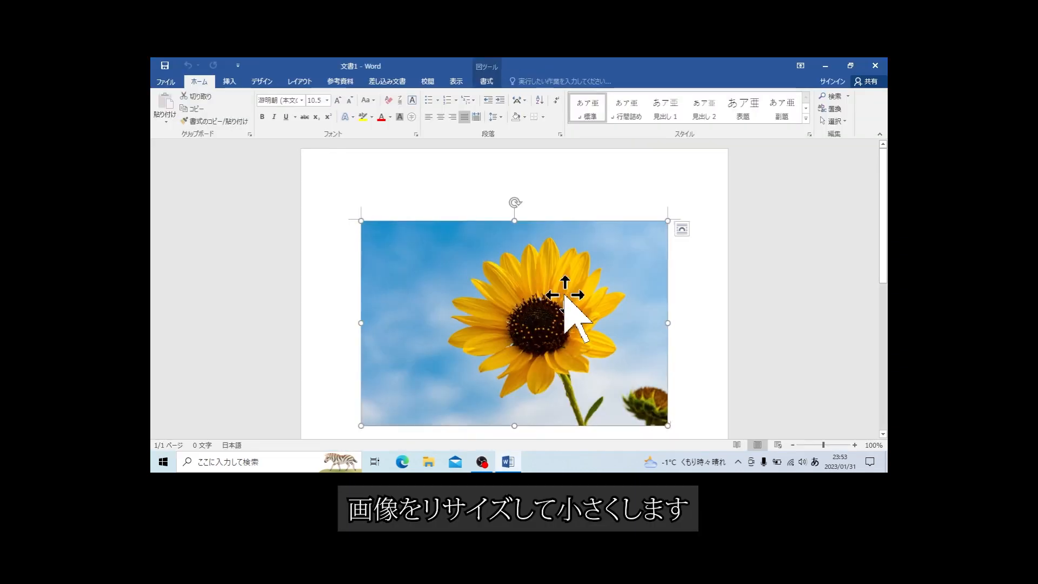
{"action": "left_click_drag", "start_coordinate": [669, 426], "coordinate": [381, 233]}
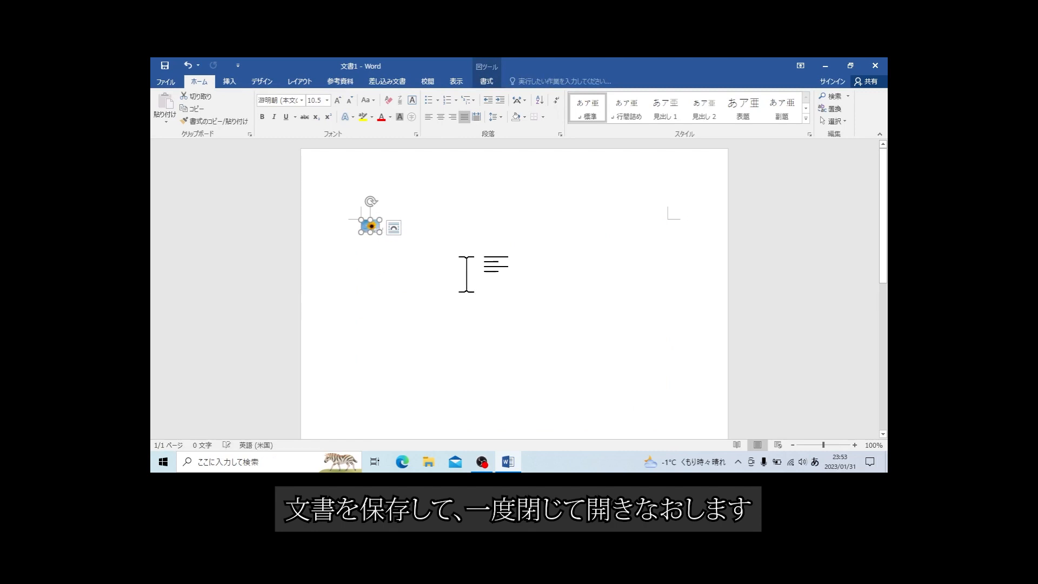
Step: Save the document with the shrunken picture over the existing file and close it
{"action": "left_click", "coordinate": [166, 82]}
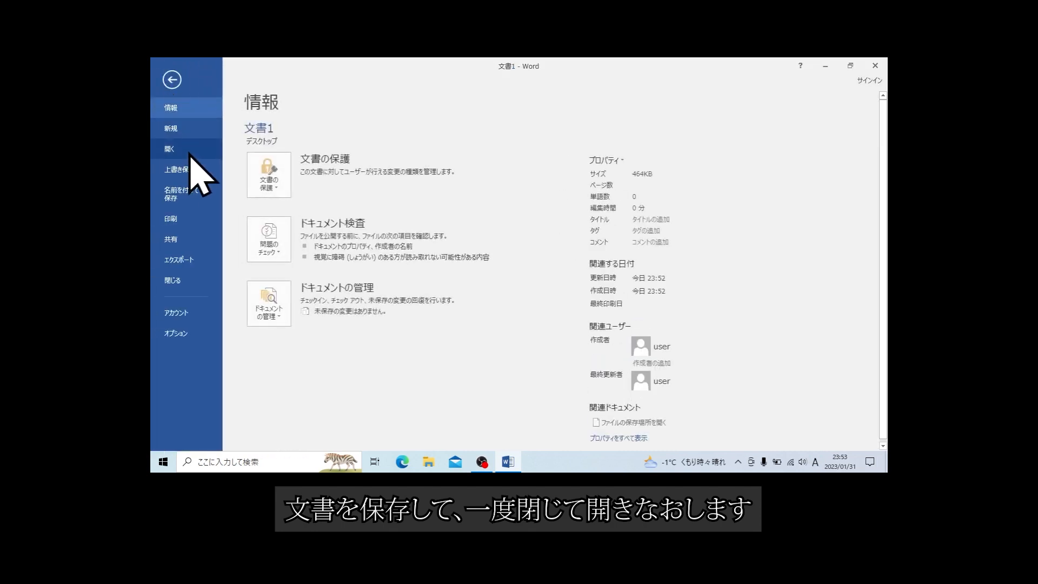
{"action": "left_click", "coordinate": [185, 169]}
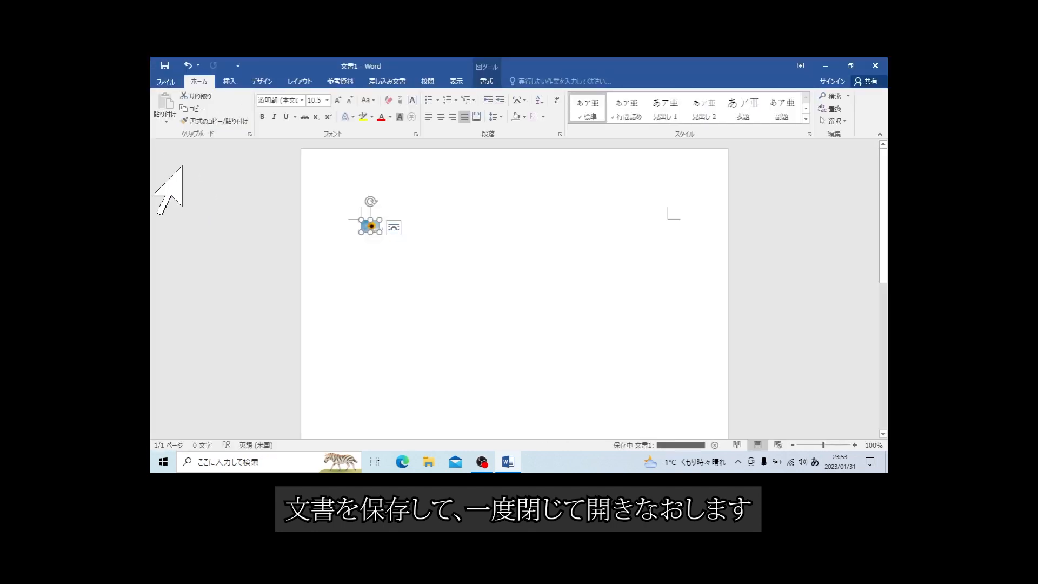
{"action": "left_click", "coordinate": [875, 66]}
{"action": "left_click", "coordinate": [204, 185]}
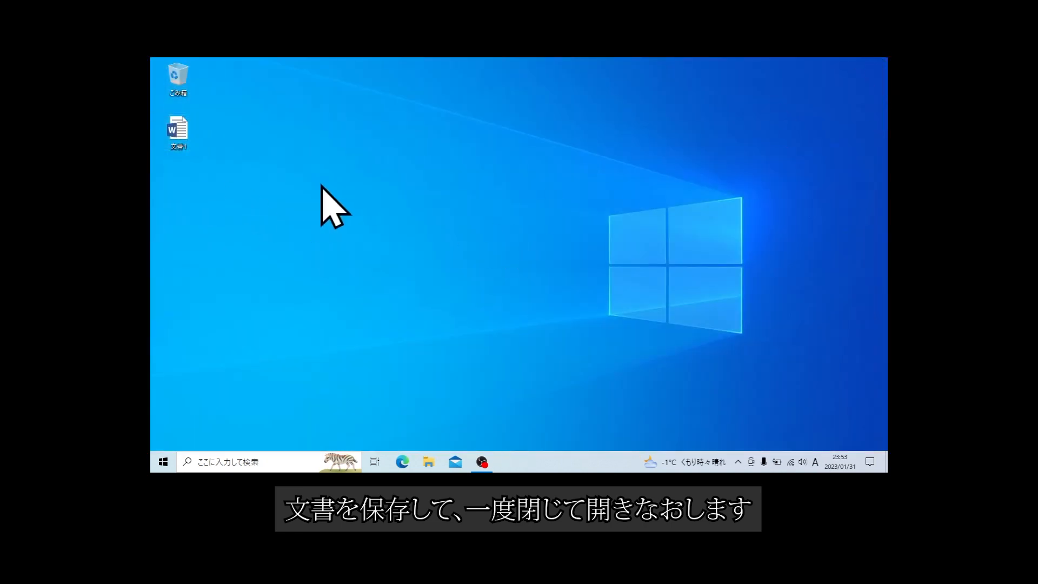
Step: Reopen 文書1 from the desktop and enlarge the thumbnail picture proportionally to about the full text width
{"action": "double_click", "coordinate": [184, 130]}
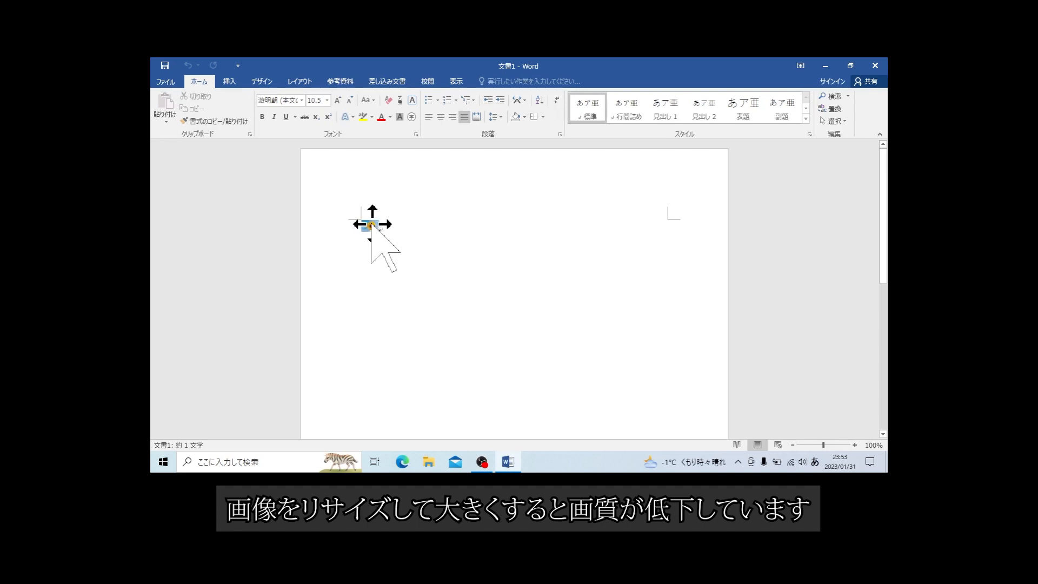
{"action": "left_click", "coordinate": [371, 224]}
{"action": "left_click_drag", "start_coordinate": [380, 234], "coordinate": [672, 413]}
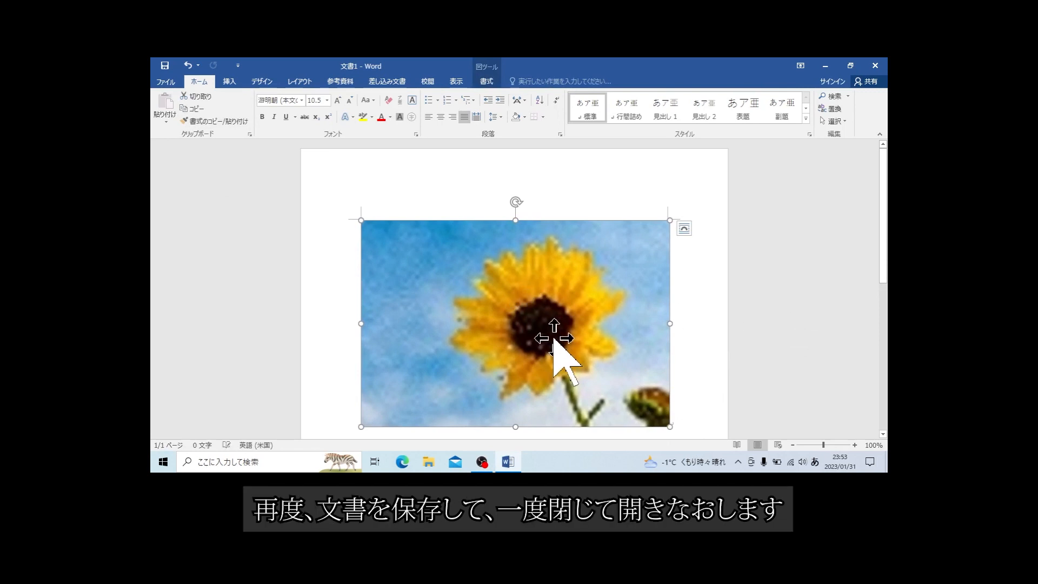
Step: Save the document with the enlarged picture over the existing file and close it
{"action": "left_click", "coordinate": [158, 83]}
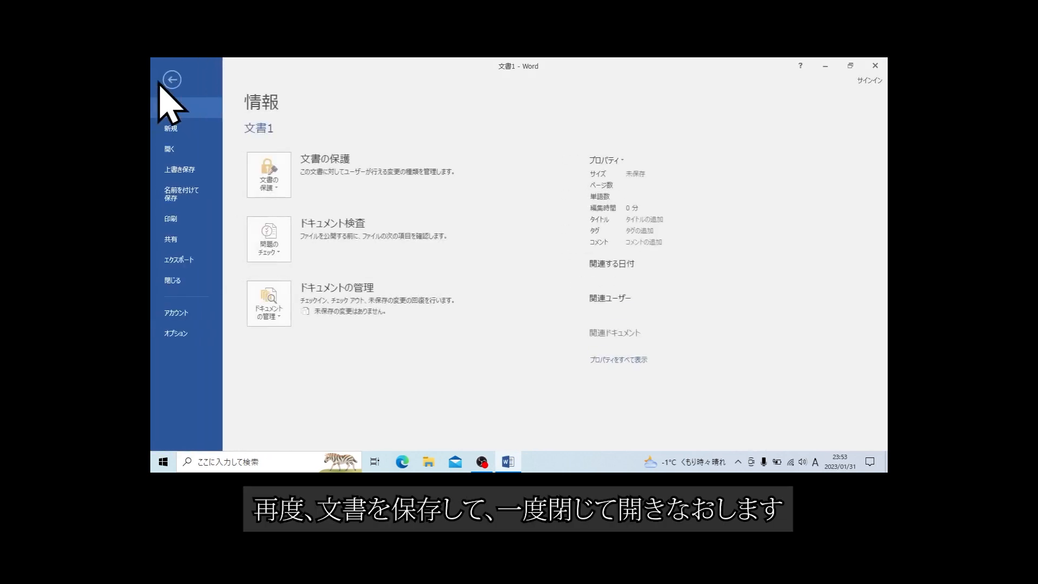
{"action": "left_click", "coordinate": [186, 193]}
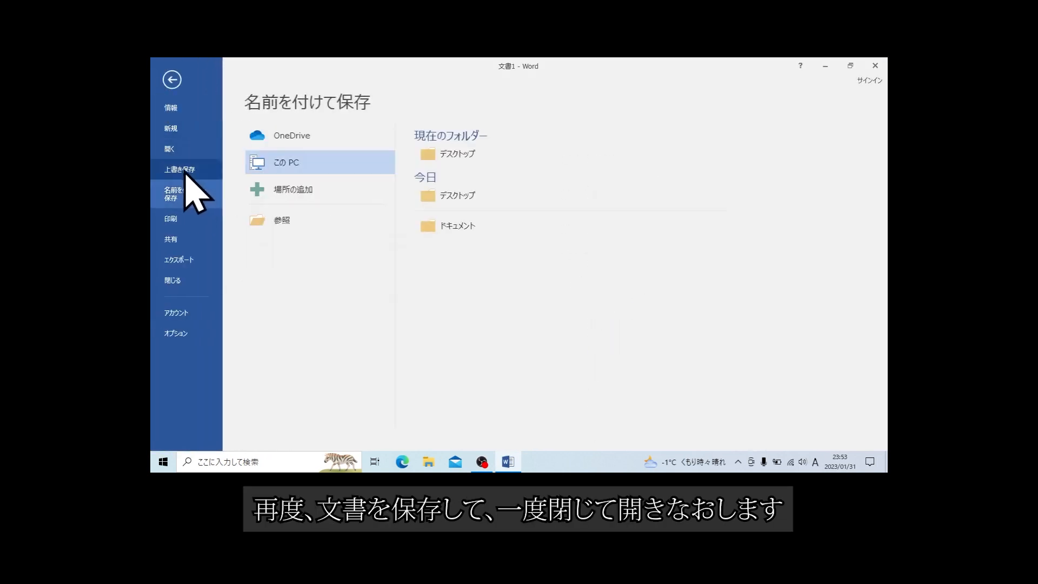
{"action": "left_click", "coordinate": [183, 170]}
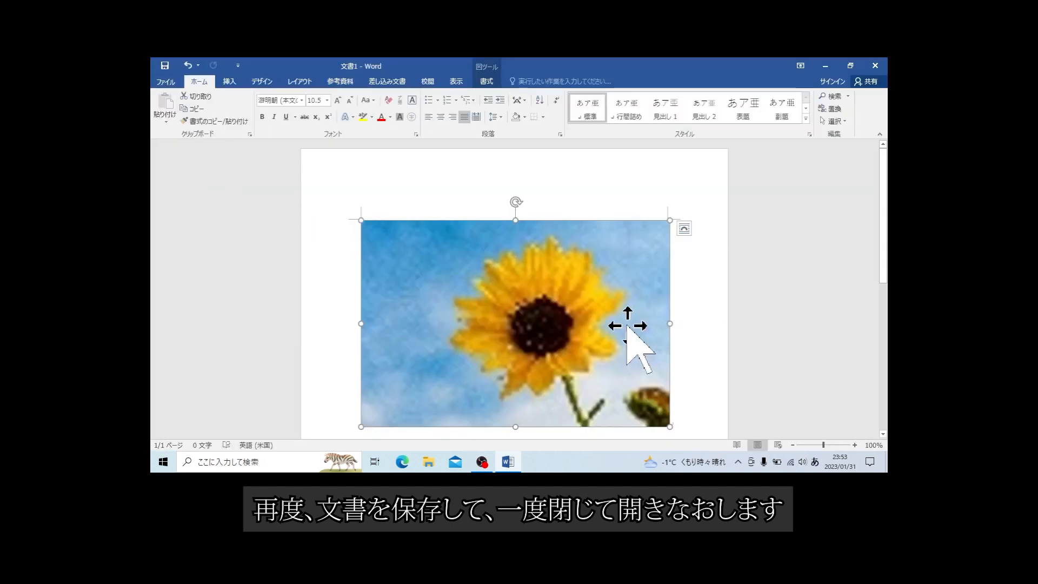
{"action": "left_click", "coordinate": [875, 66]}
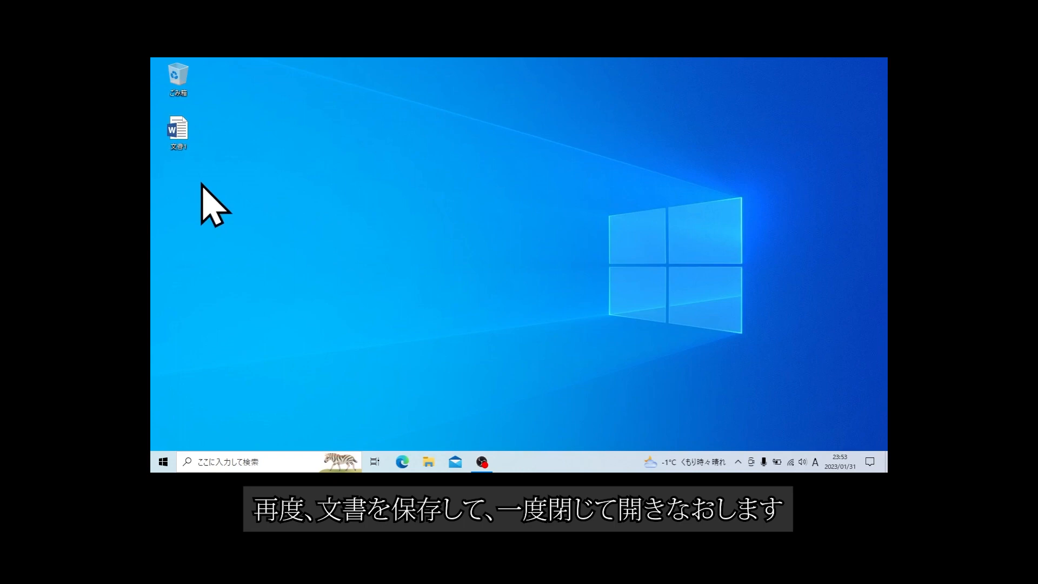
Step: Reopen 文書1 from the desktop and shrink the sunflower picture even further, to about the size of a text character or two
{"action": "double_click", "coordinate": [181, 135]}
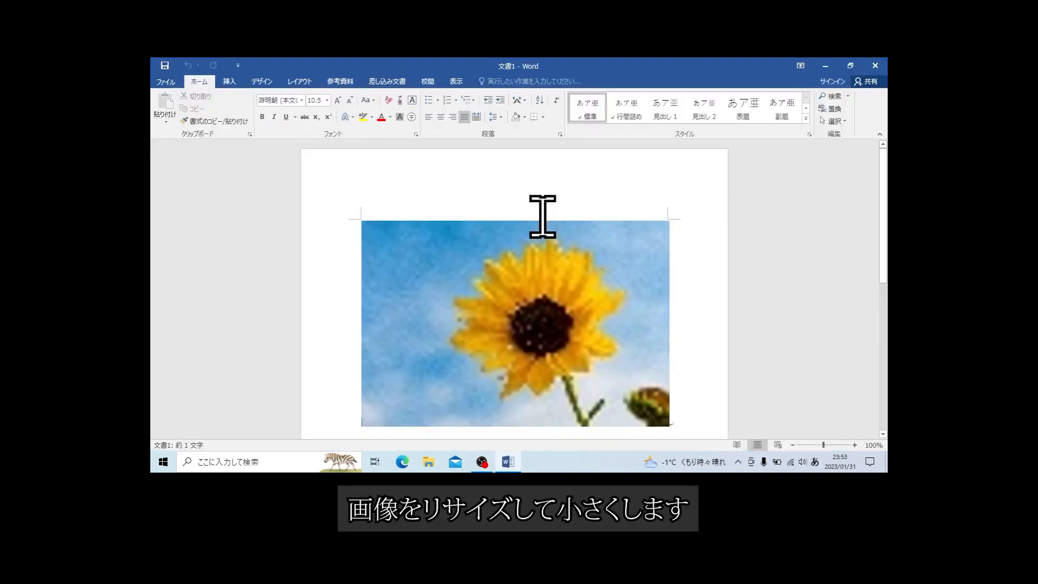
{"action": "left_click", "coordinate": [538, 277]}
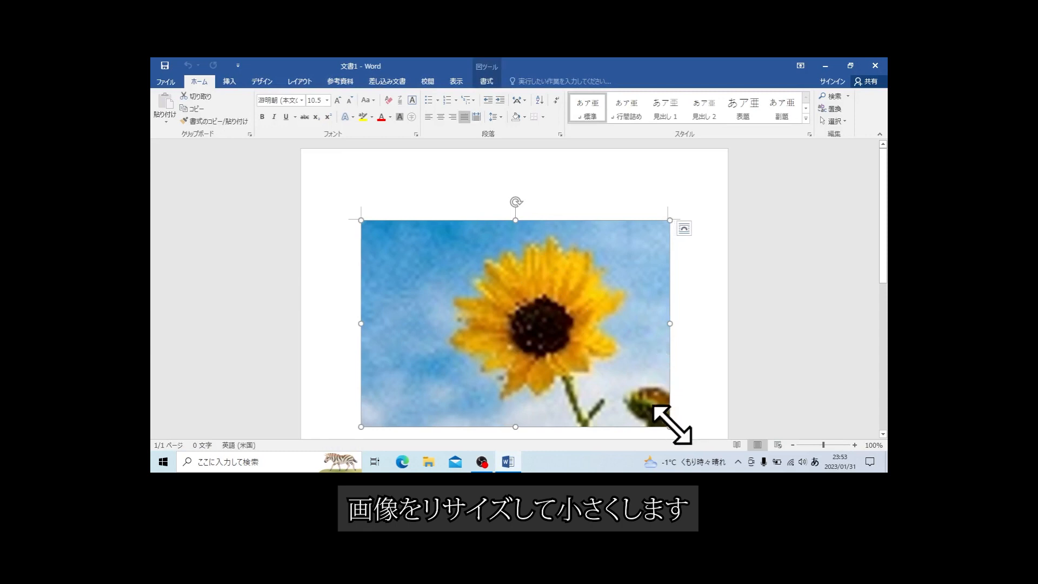
{"action": "left_click_drag", "start_coordinate": [670, 426], "coordinate": [366, 226]}
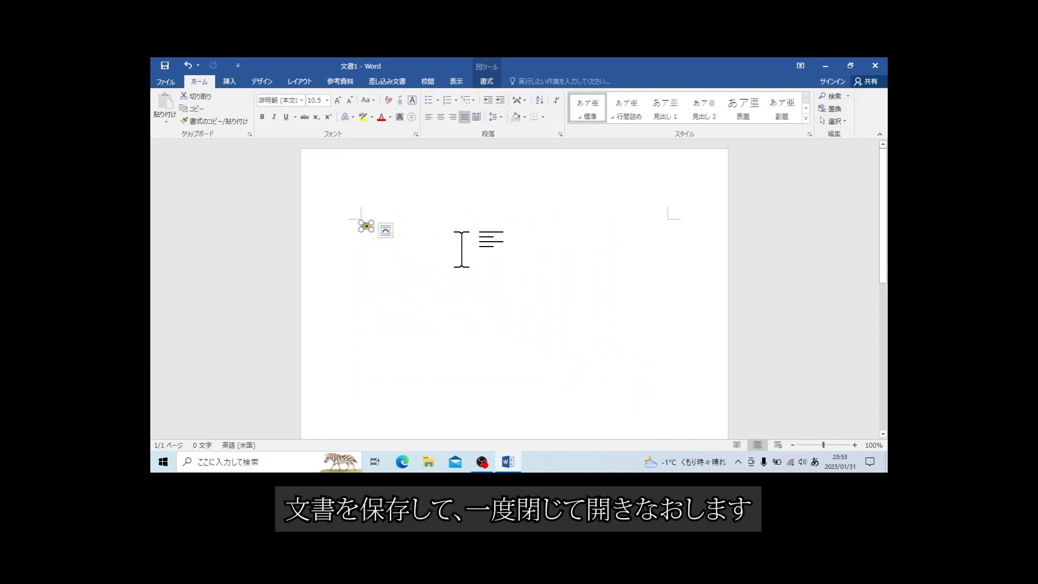
Step: Overwrite the saved document with the further reduced picture and close it
{"action": "left_click", "coordinate": [167, 82]}
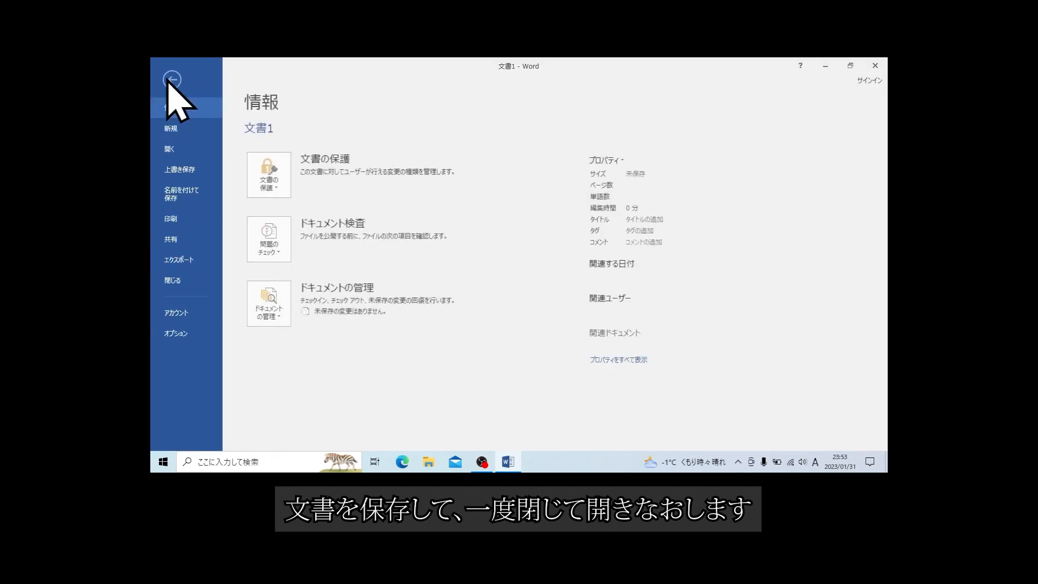
{"action": "left_click", "coordinate": [184, 168]}
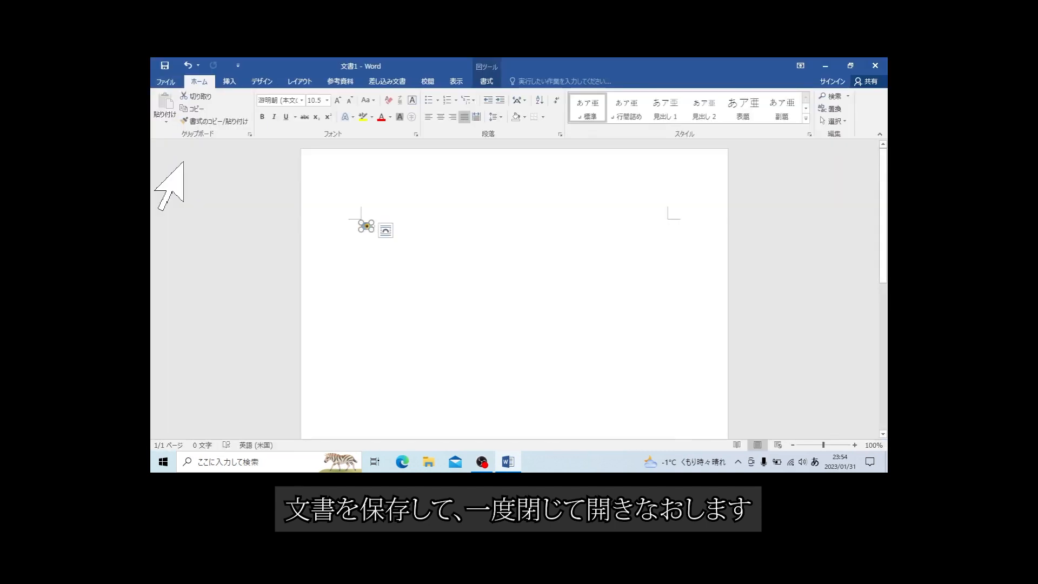
{"action": "left_click", "coordinate": [875, 65]}
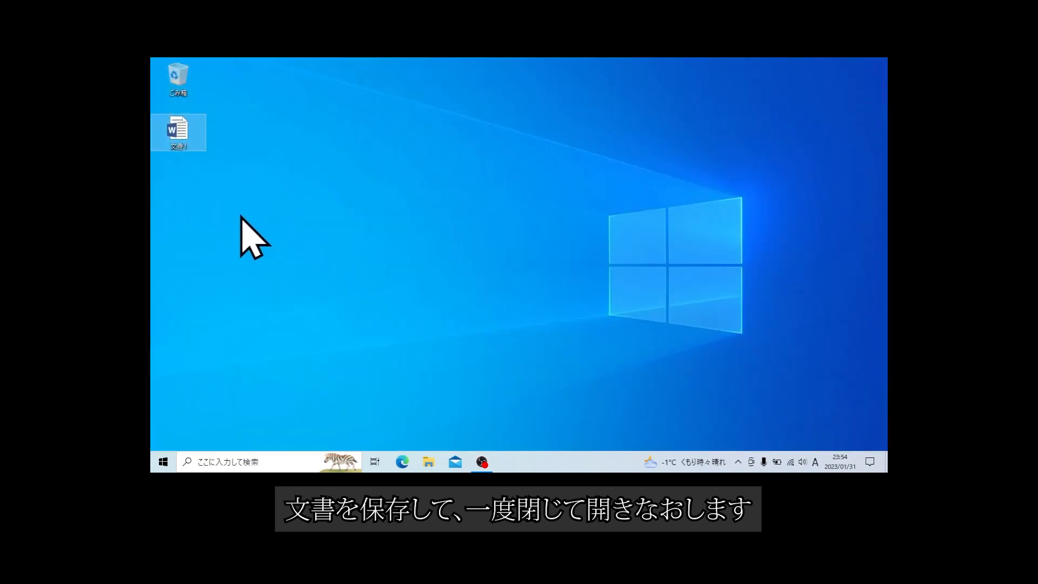
Step: Reopen 文書1 from the desktop and enlarge the tiny picture proportionally to nearly the full text width
{"action": "double_click", "coordinate": [183, 130]}
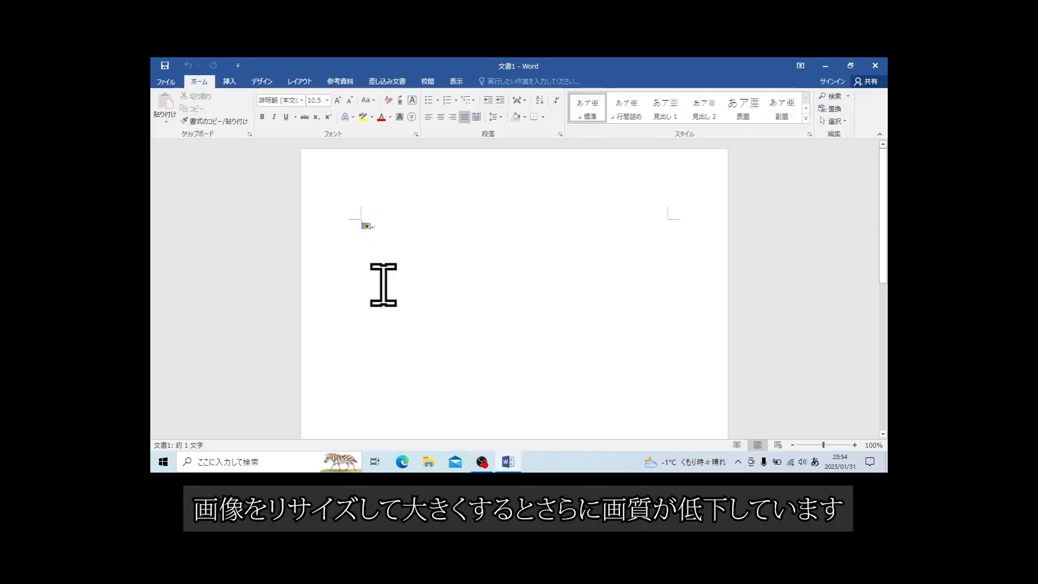
{"action": "left_click", "coordinate": [364, 226]}
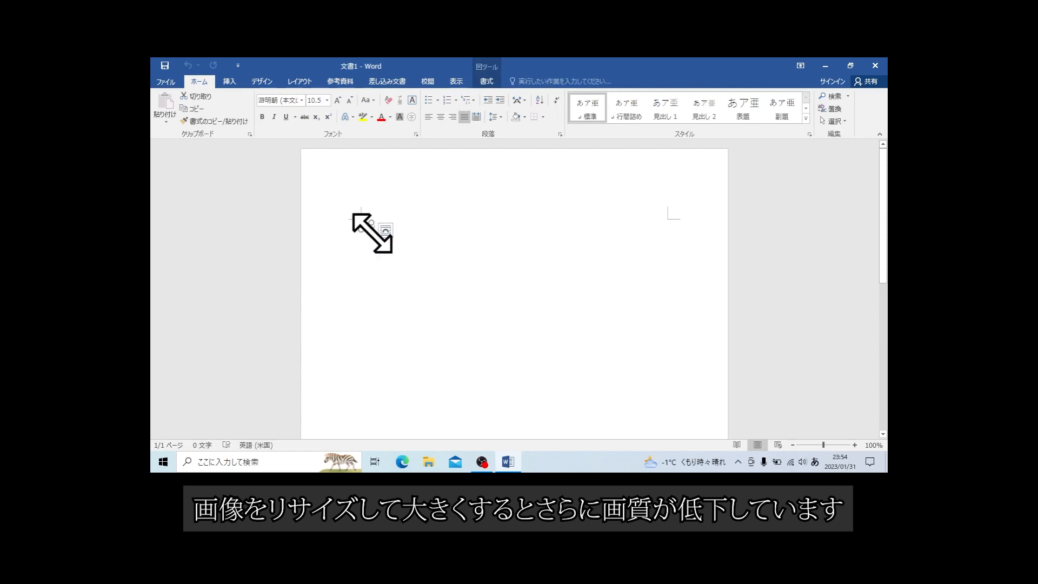
{"action": "left_click_drag", "start_coordinate": [372, 231], "coordinate": [664, 417]}
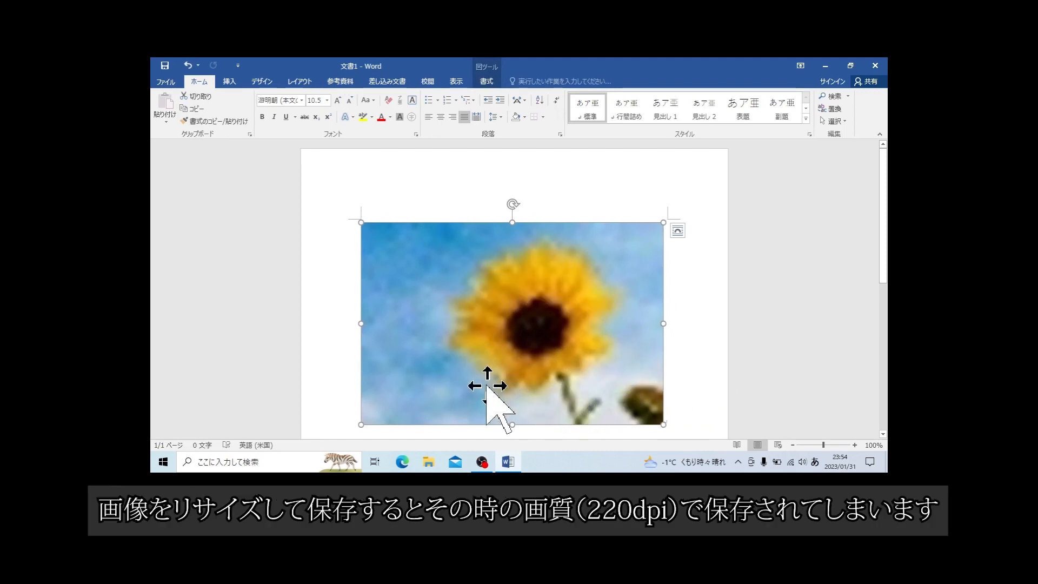
Step: Close 文書1 and start Word 2016 again with a new blank document
{"action": "left_click", "coordinate": [874, 65]}
{"action": "left_click", "coordinate": [464, 282]}
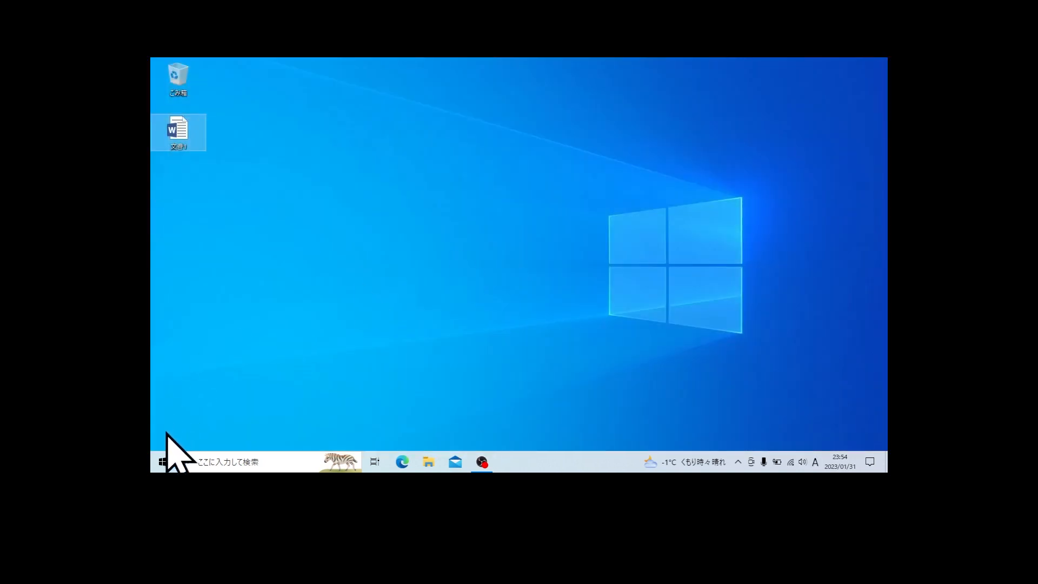
{"action": "left_click", "coordinate": [161, 456]}
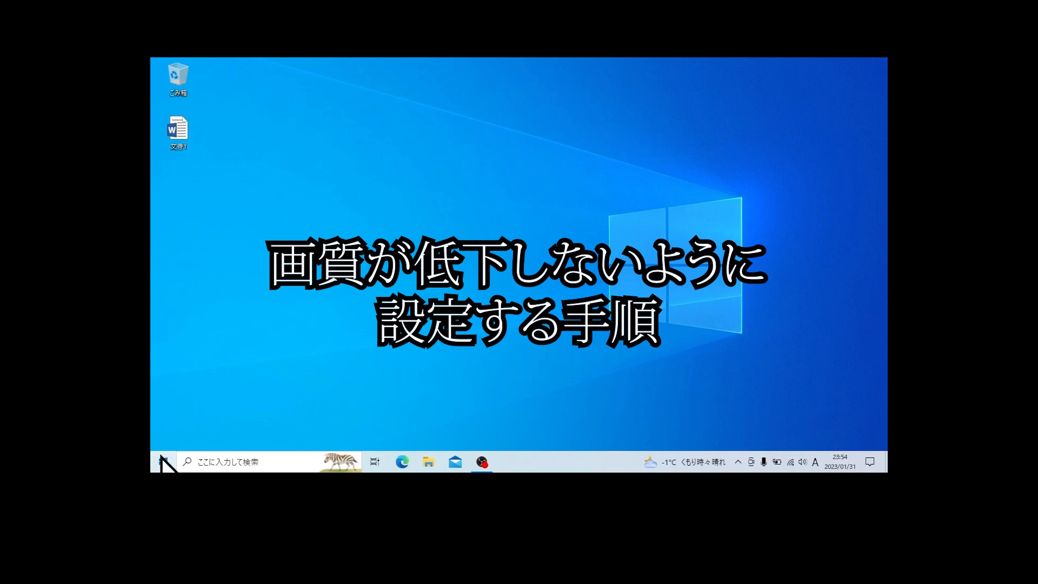
{"action": "left_click", "coordinate": [162, 460]}
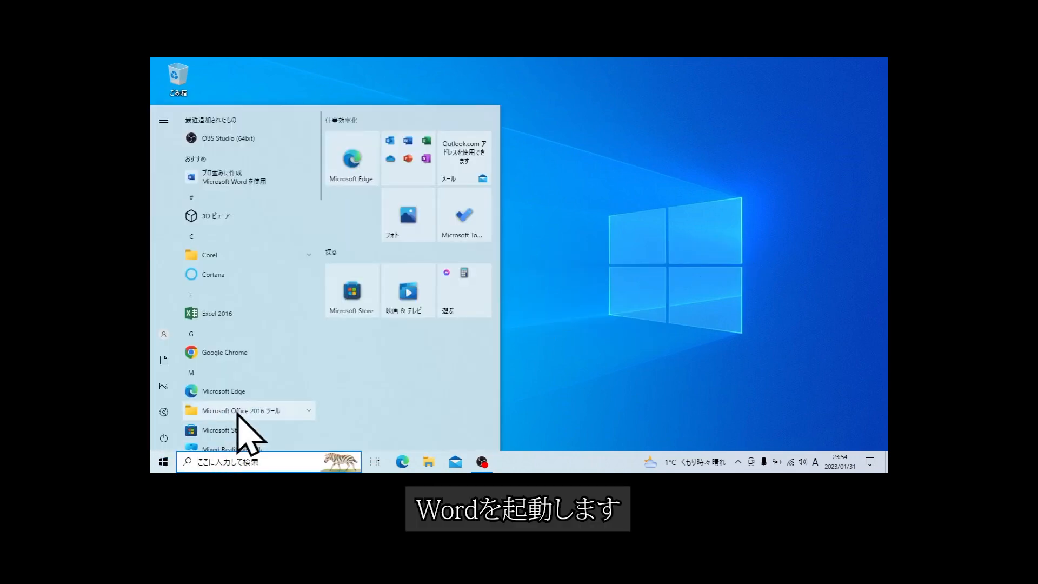
{"action": "scroll", "coordinate": [242, 314], "scroll_direction": "down", "scroll_amount": 3}
{"action": "scroll", "coordinate": [242, 311], "scroll_direction": "down", "scroll_amount": 8}
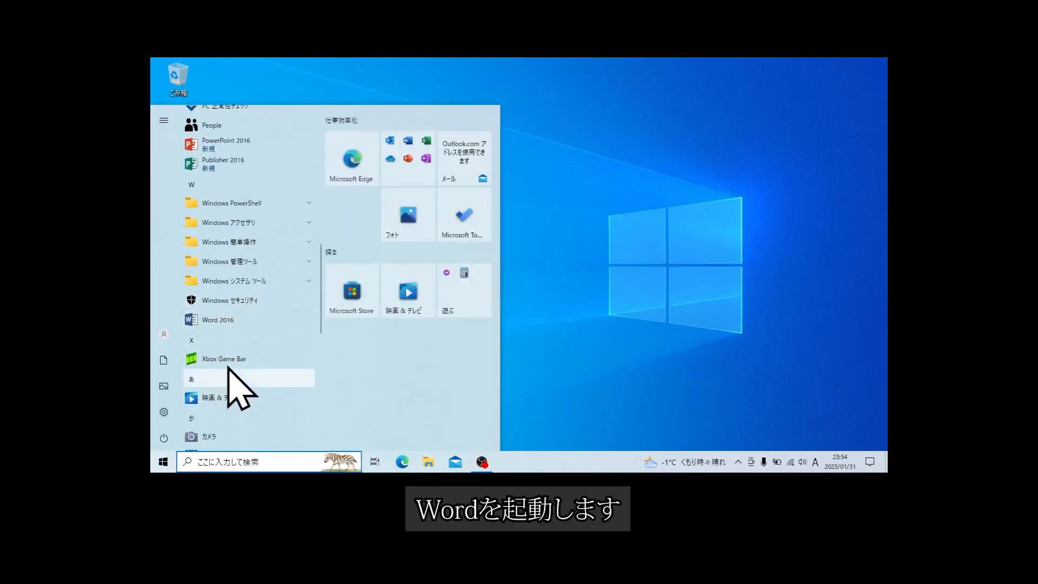
{"action": "left_click", "coordinate": [216, 319]}
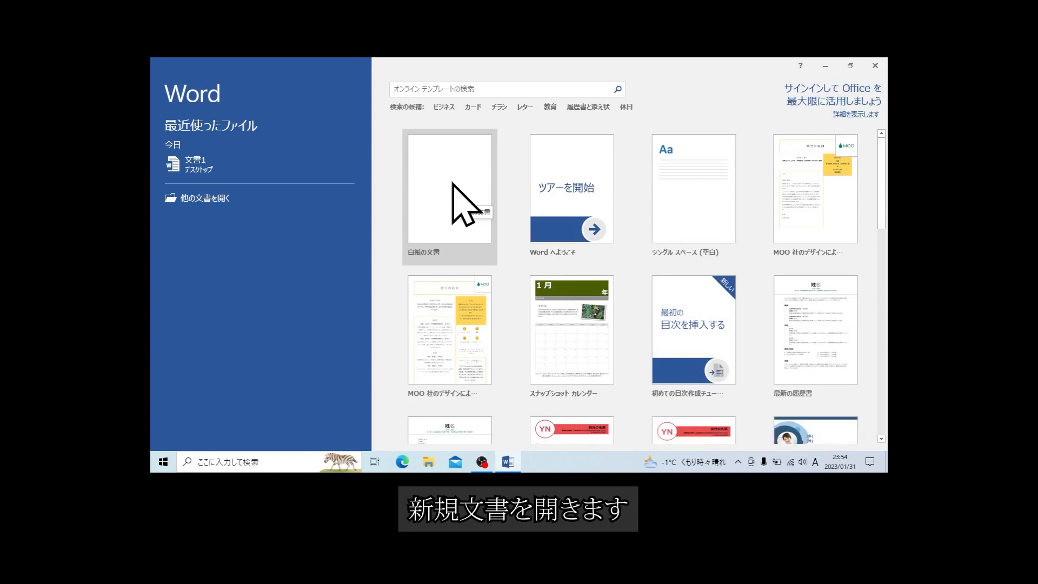
{"action": "left_click", "coordinate": [452, 184]}
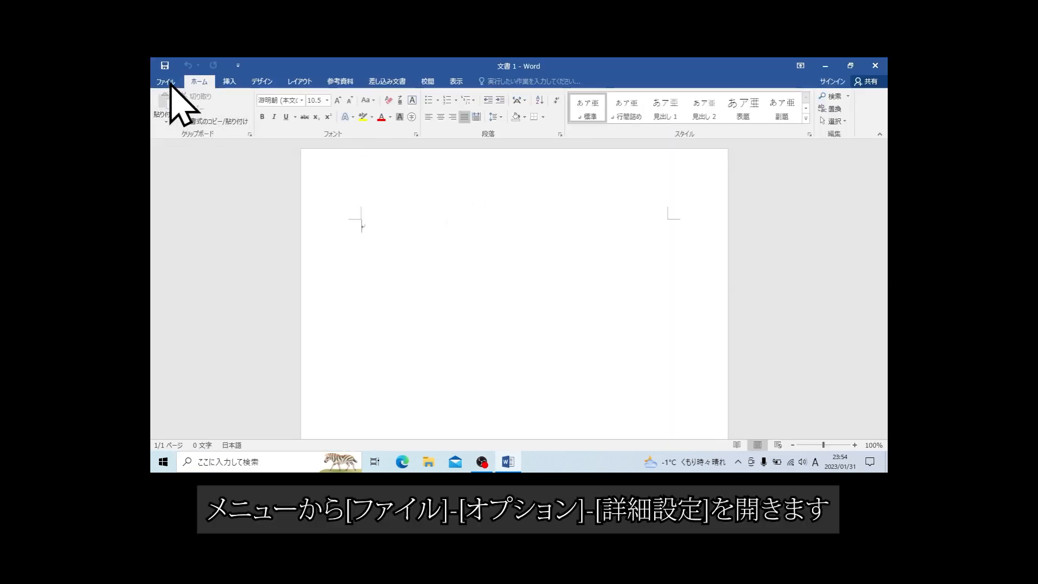
Step: In the advanced Word options, enable ファイル内のイメージを圧縮しない for the new document and confirm the settings
{"action": "left_click", "coordinate": [167, 82]}
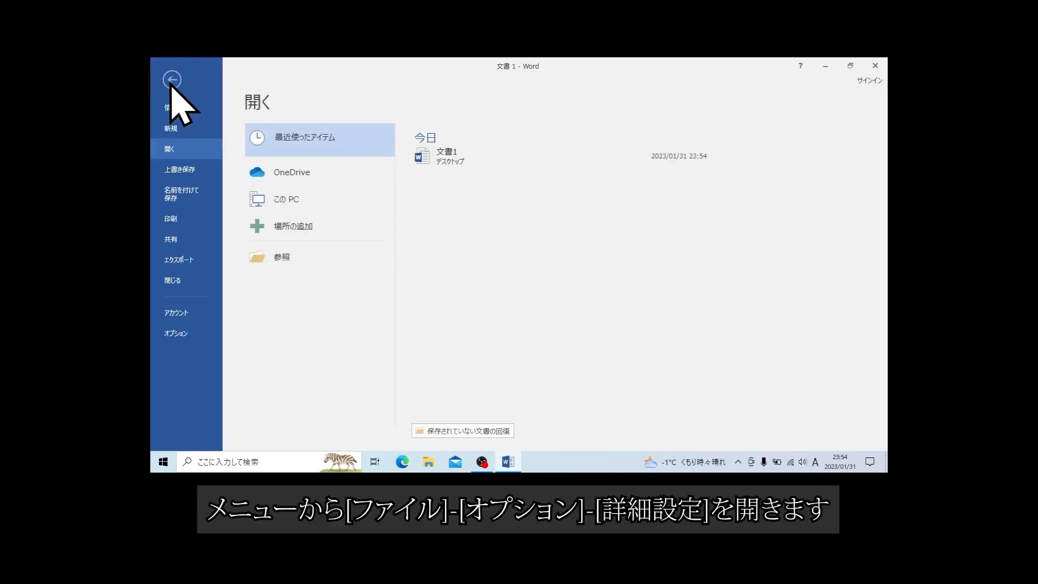
{"action": "left_click", "coordinate": [176, 334]}
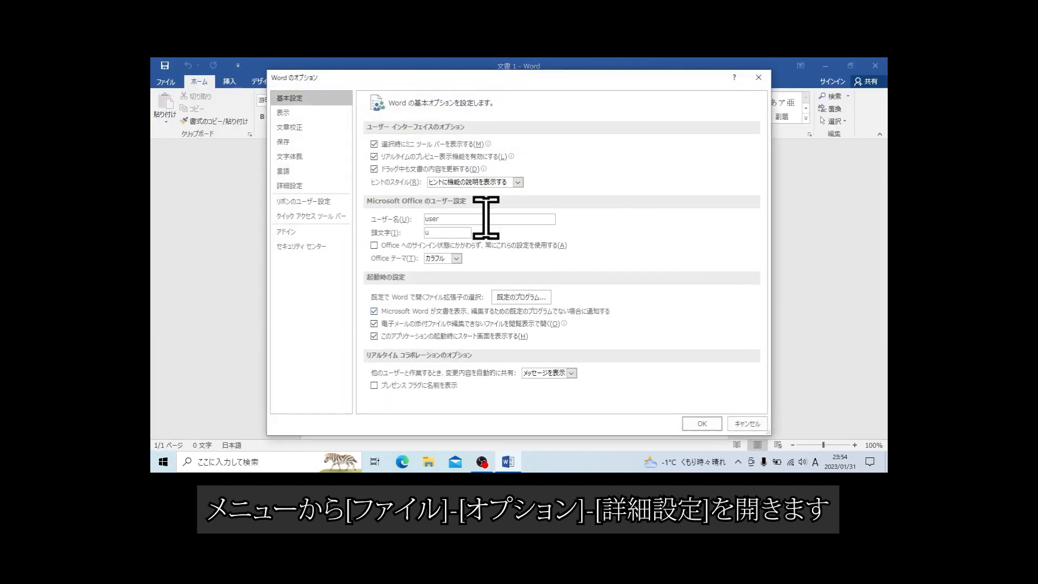
{"action": "left_click", "coordinate": [311, 186]}
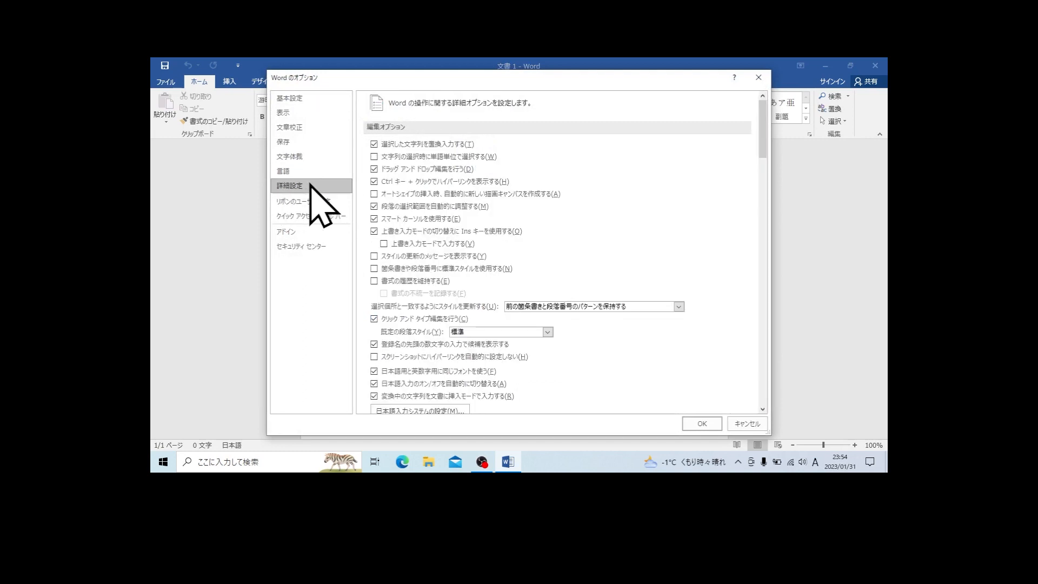
{"action": "scroll", "coordinate": [533, 270], "scroll_direction": "down", "scroll_amount": 5}
{"action": "scroll", "coordinate": [532, 270], "scroll_direction": "down", "scroll_amount": 6}
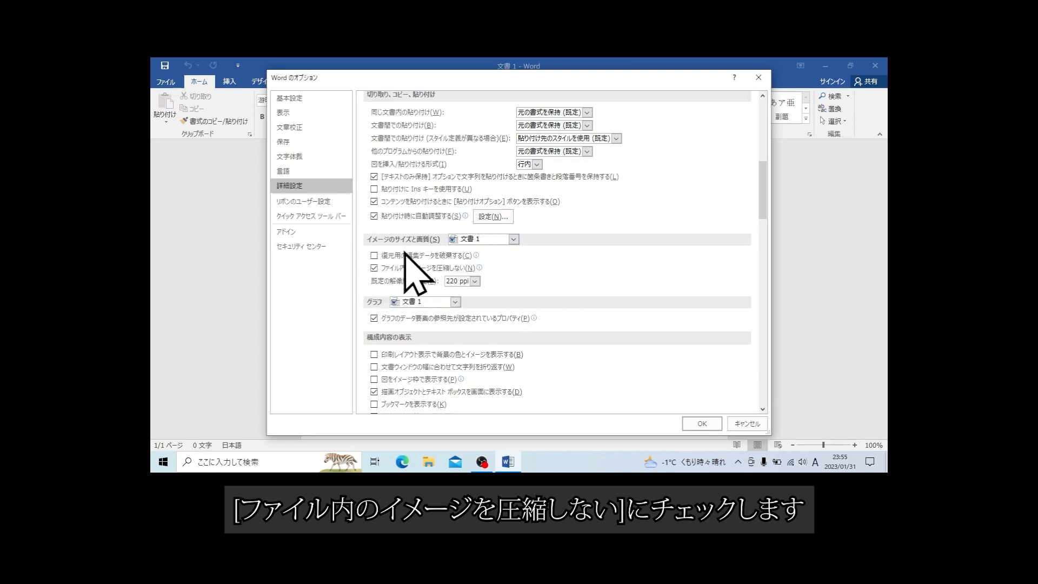
{"action": "left_click", "coordinate": [696, 424]}
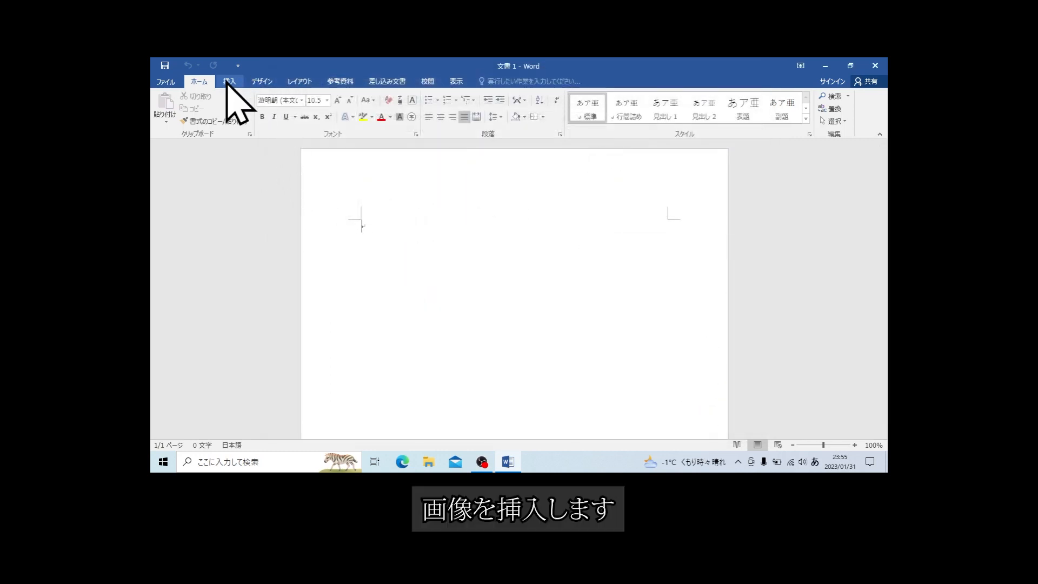
Step: Insert the sunflower photo with the blue sky from the ひまわり category of the Bing online image search
{"action": "left_click", "coordinate": [227, 82]}
{"action": "left_click", "coordinate": [274, 116]}
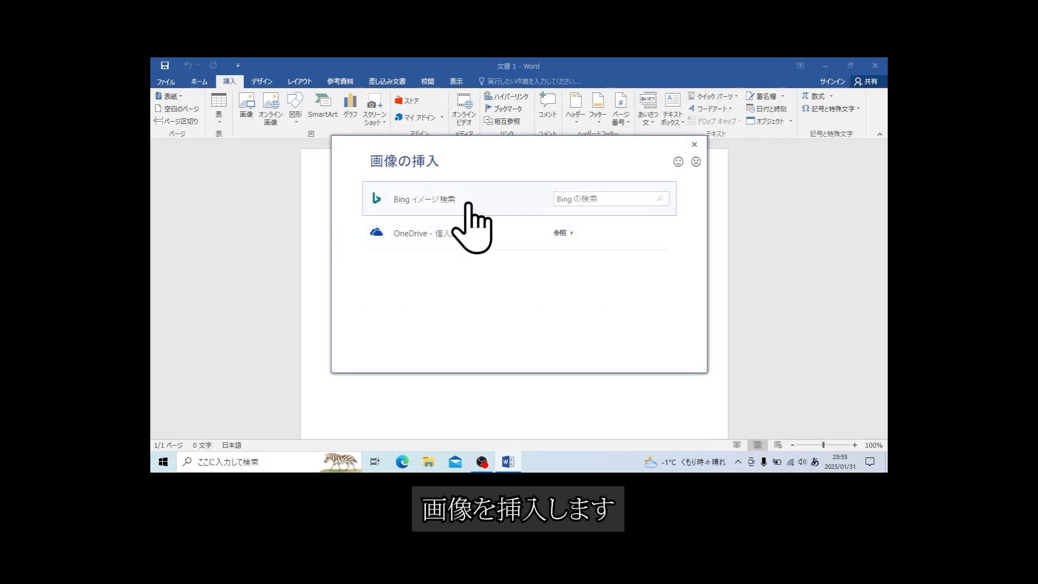
{"action": "left_click", "coordinate": [468, 205]}
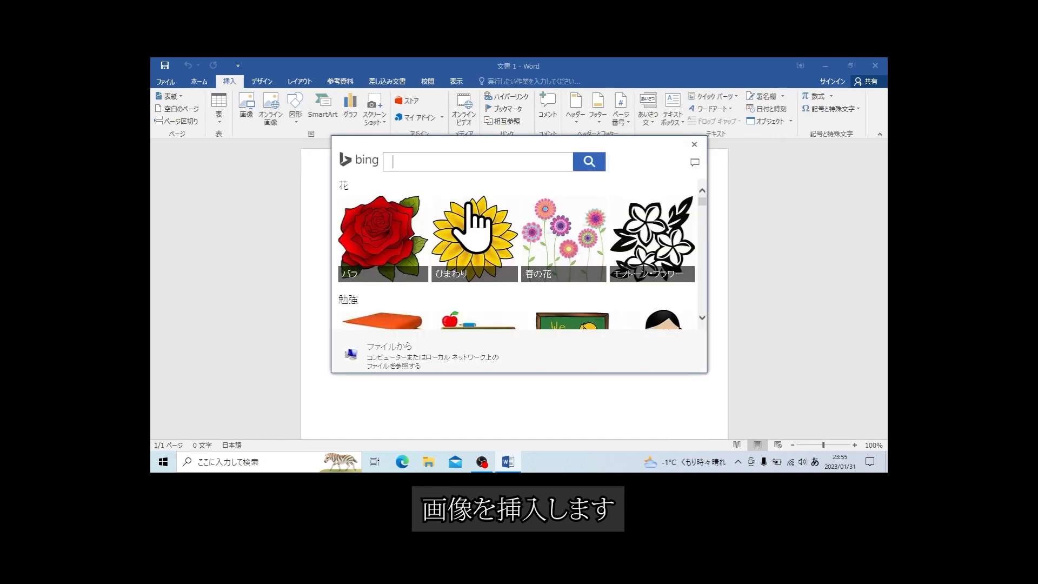
{"action": "left_click", "coordinate": [482, 235]}
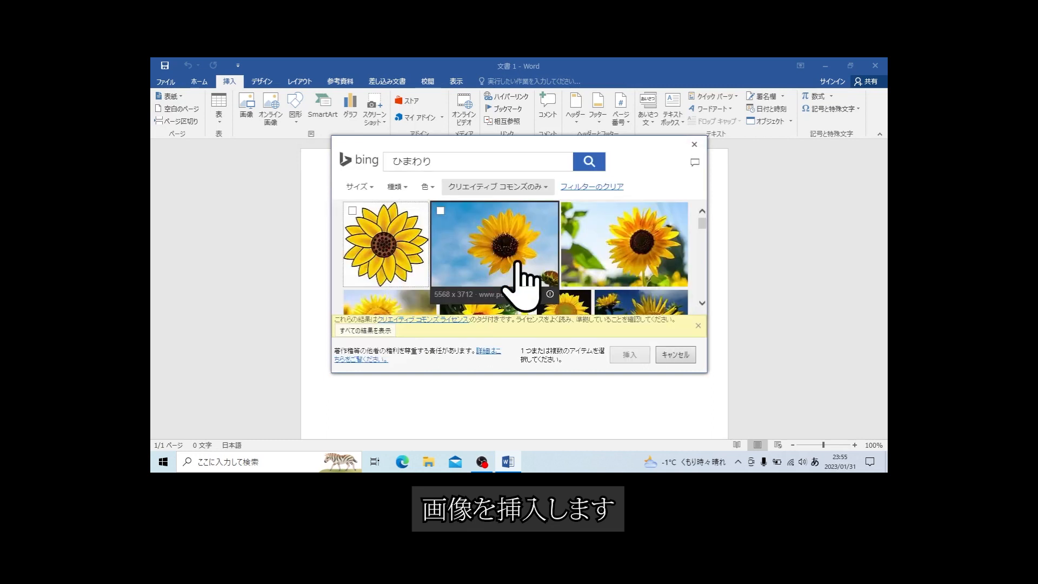
{"action": "left_click", "coordinate": [493, 259]}
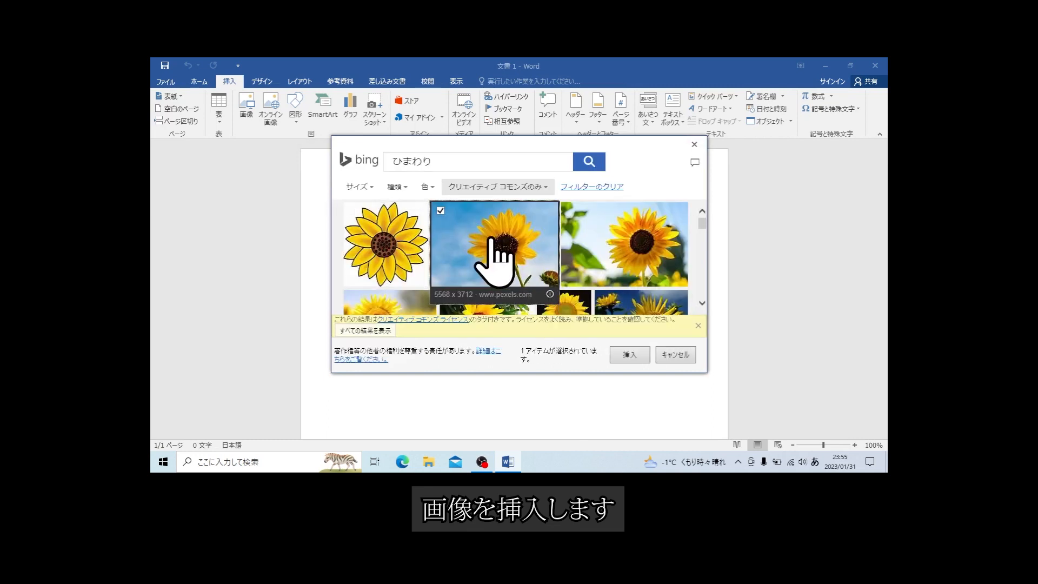
{"action": "left_click", "coordinate": [623, 353]}
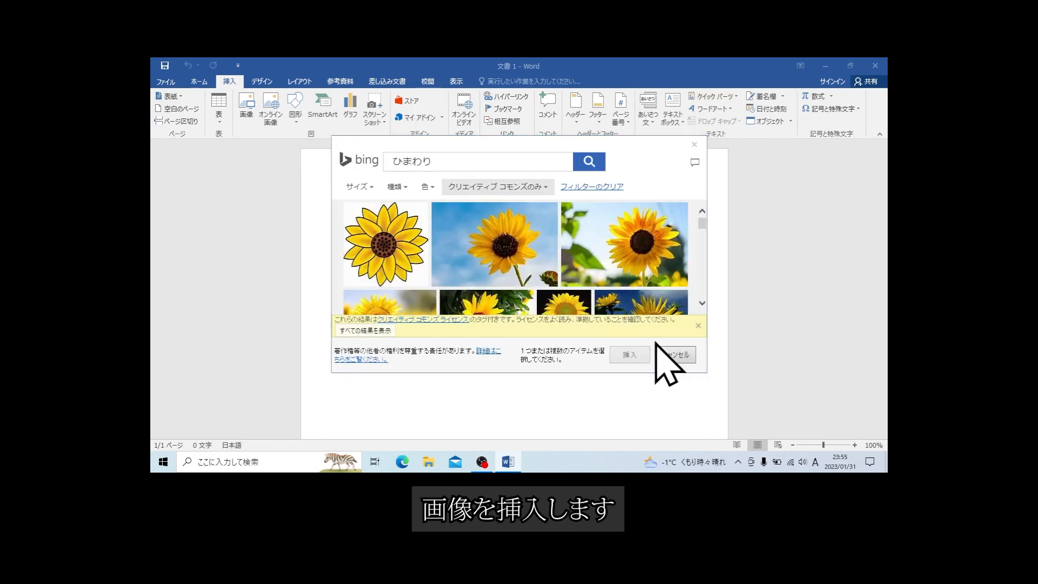
{"action": "left_click", "coordinate": [657, 351]}
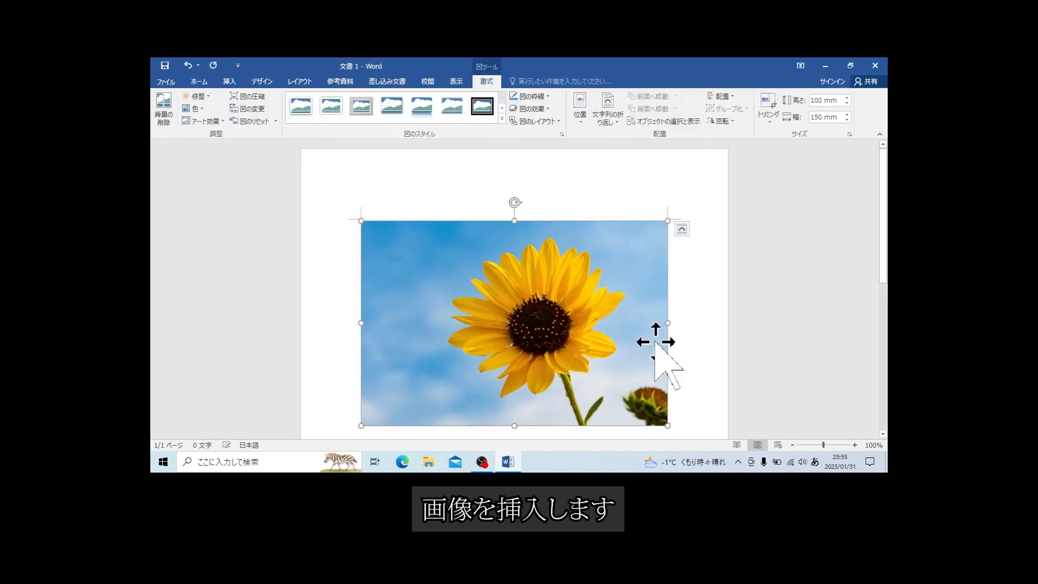
{"action": "scroll", "coordinate": [614, 346], "scroll_direction": "down", "scroll_amount": 2}
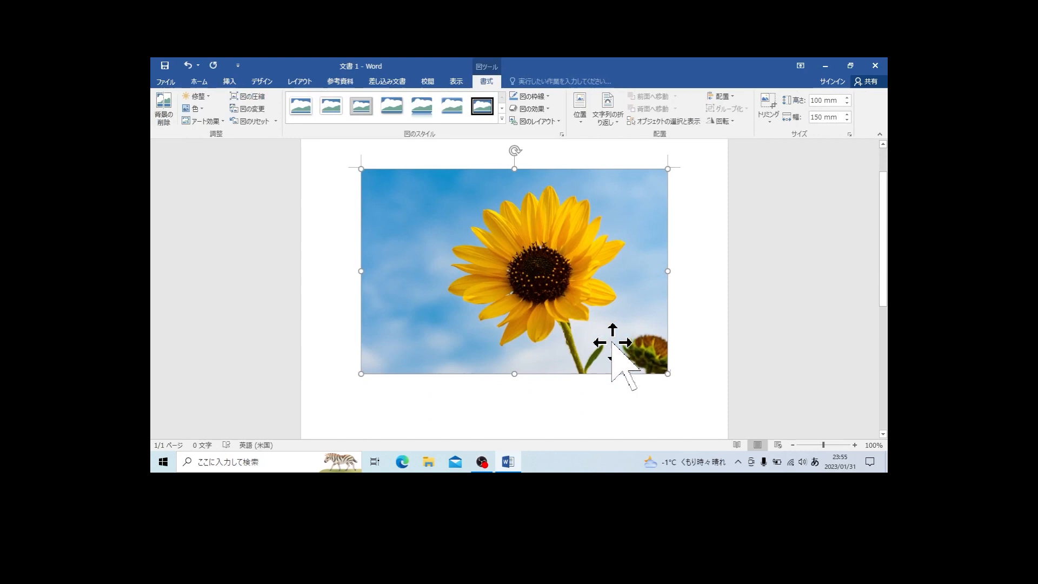
Step: Save the document to the desktop under the name 文書２ and close it
{"action": "left_click", "coordinate": [166, 81]}
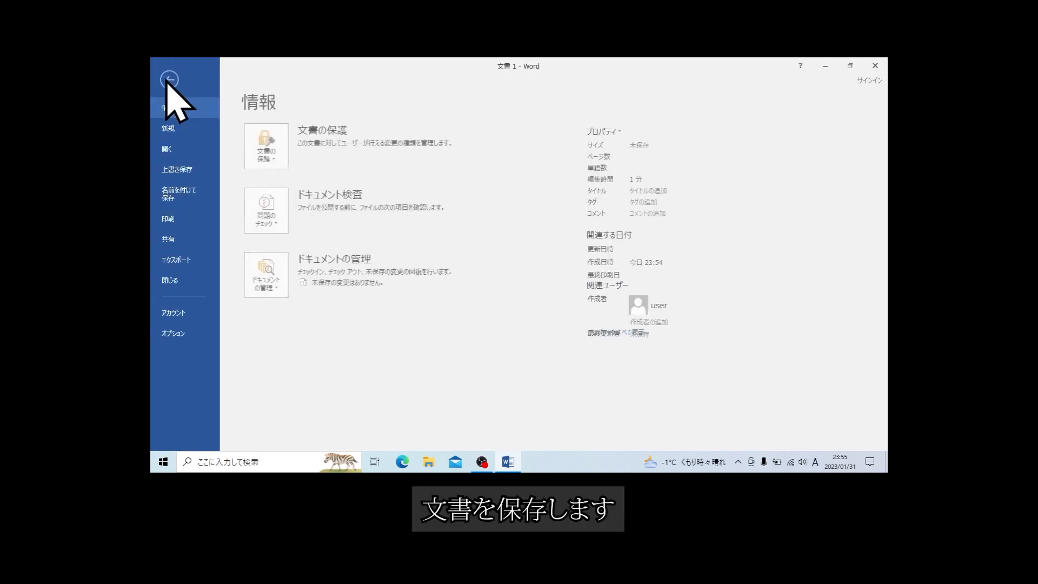
{"action": "left_click", "coordinate": [190, 193]}
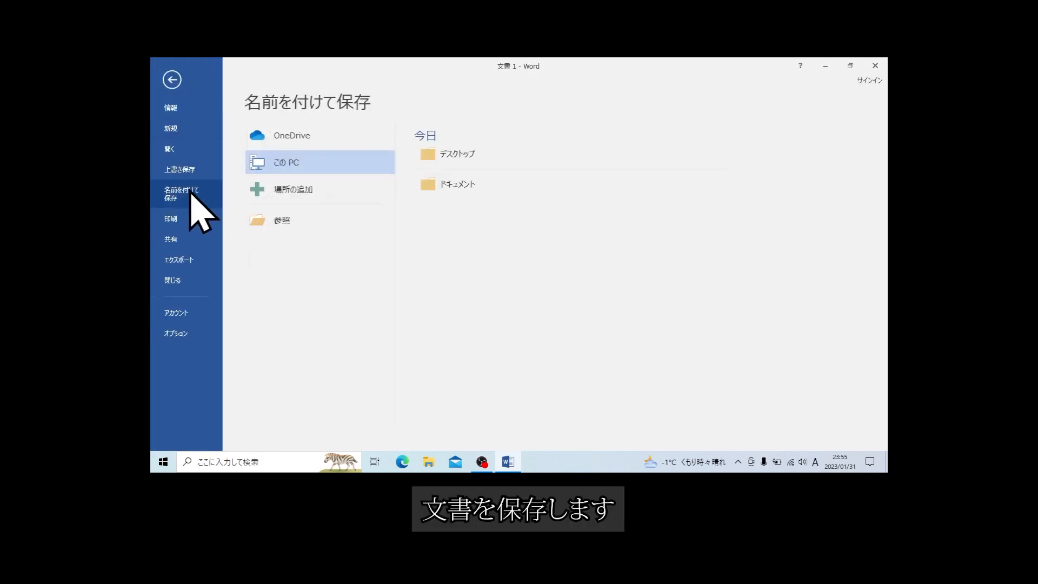
{"action": "left_click", "coordinate": [457, 157]}
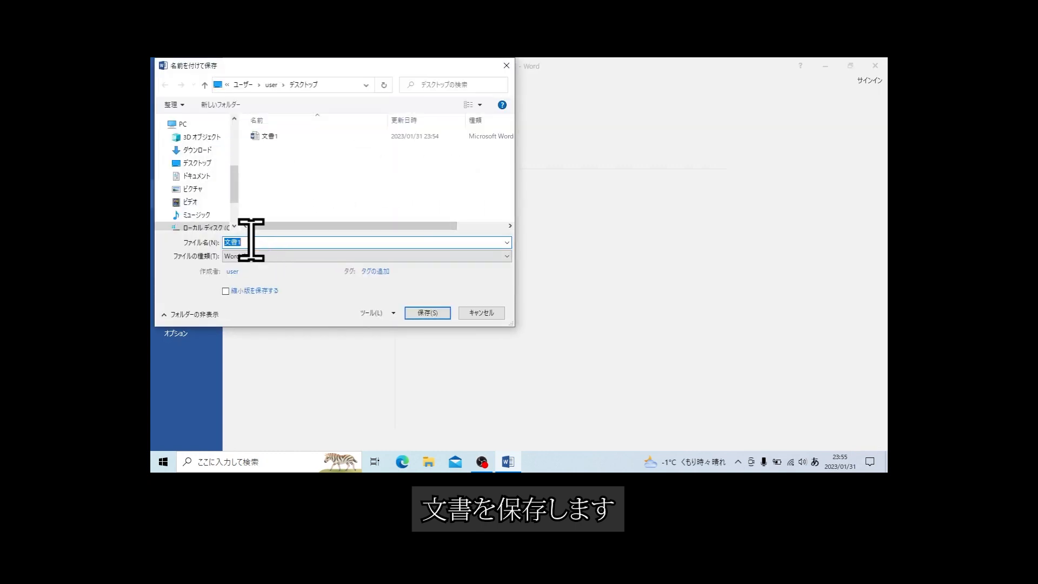
{"action": "left_click", "coordinate": [251, 241]}
{"action": "key", "text": "BackSpace"}
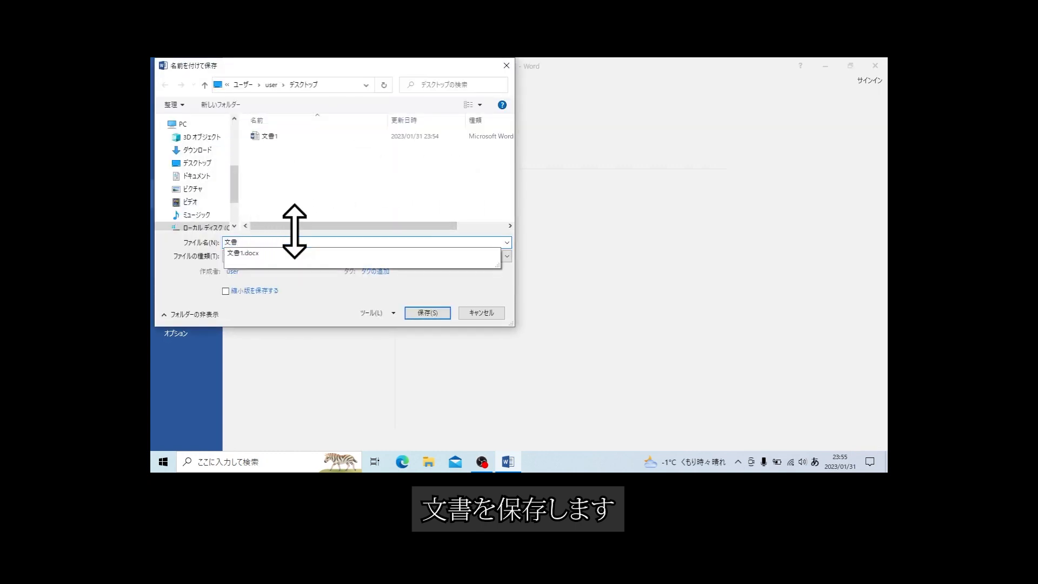
{"action": "type", "text": "2"}
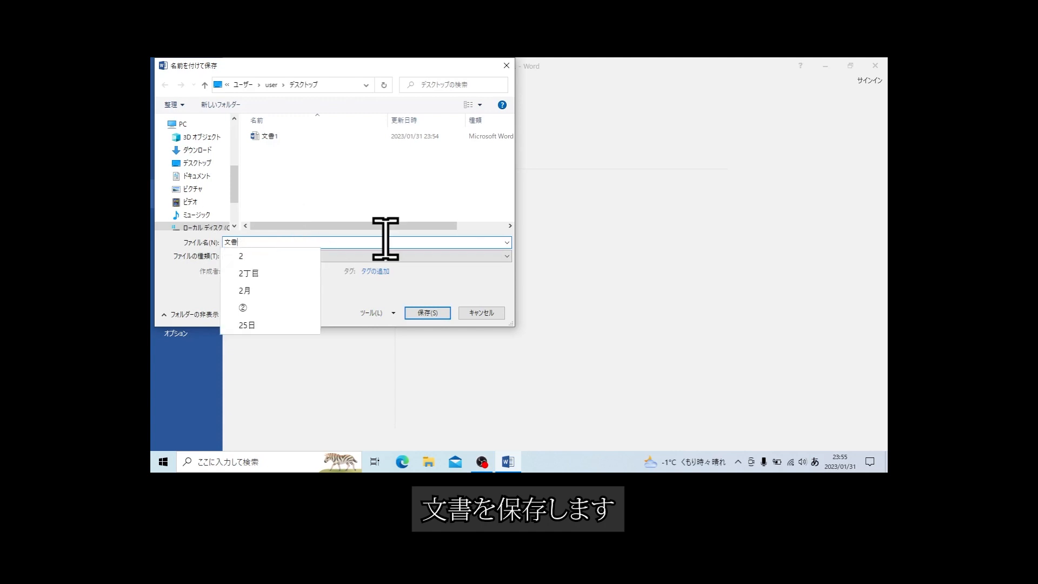
{"action": "key", "text": "Return"}
{"action": "left_click", "coordinate": [427, 313]}
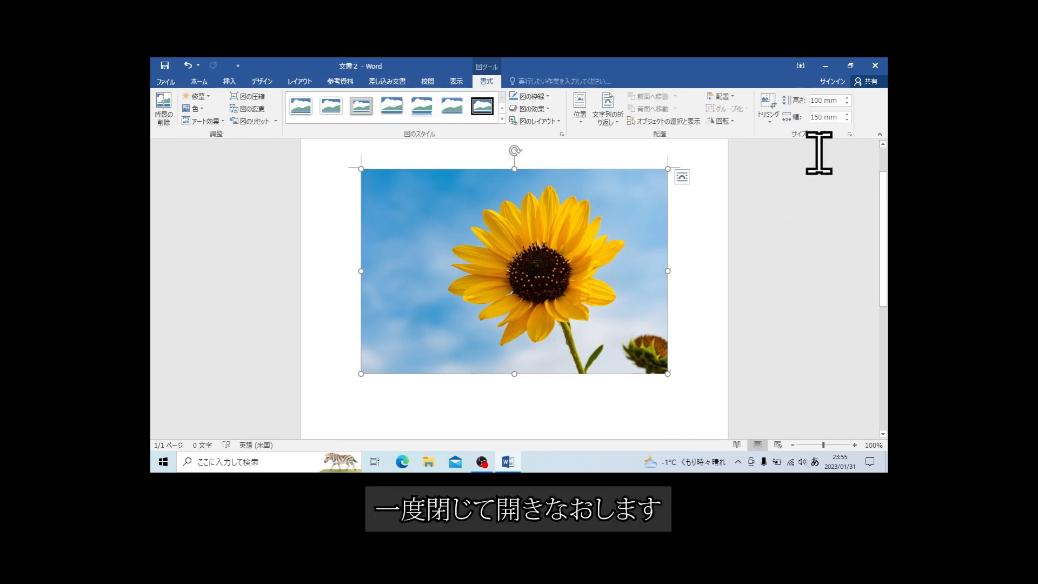
{"action": "left_click", "coordinate": [875, 65]}
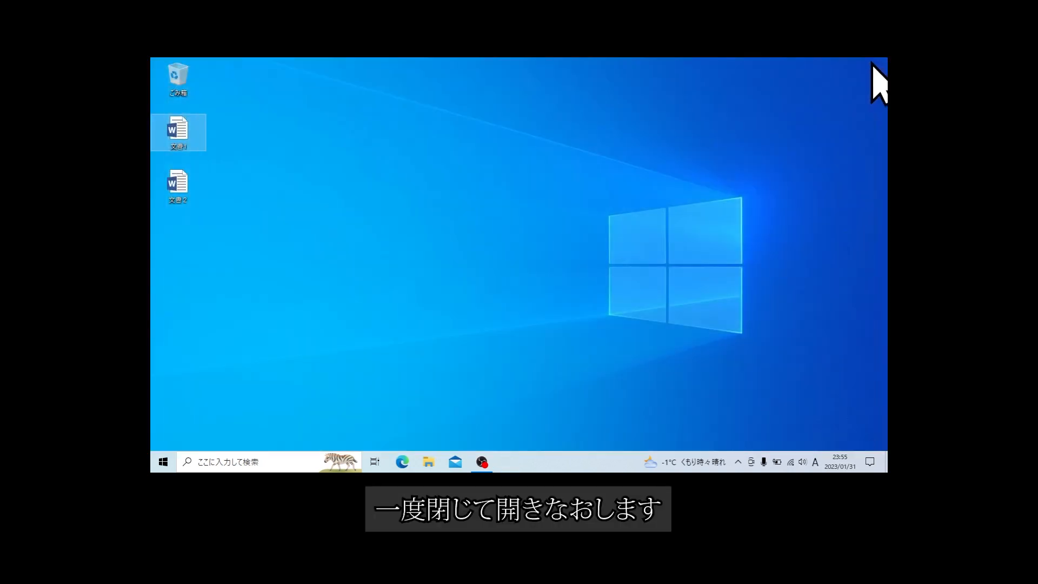
Step: Reopen 文書２ from the desktop and shrink the sunflower picture proportionally to about the size of a text character or two
{"action": "left_click", "coordinate": [181, 187]}
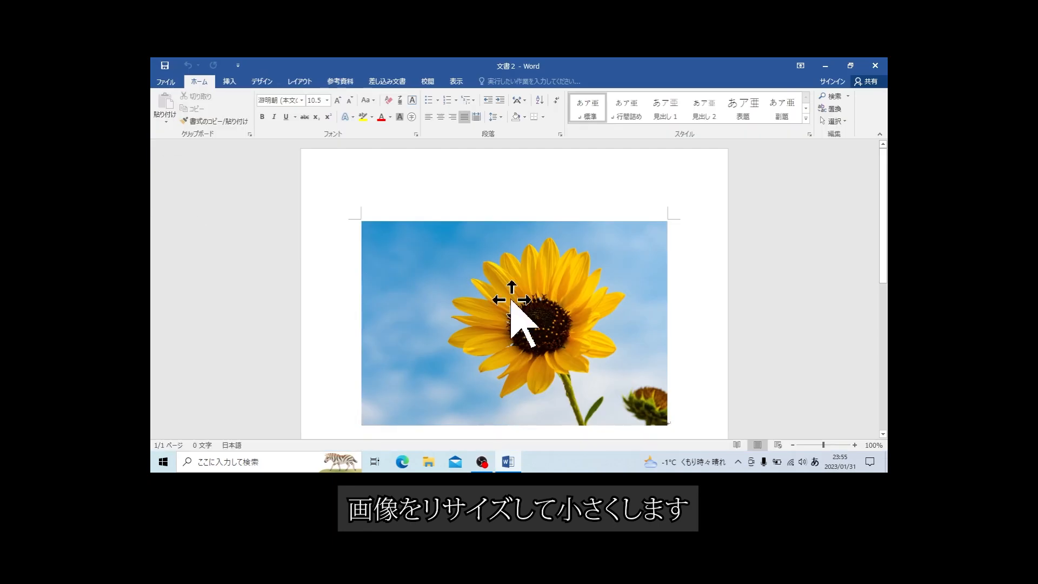
{"action": "left_click", "coordinate": [511, 301]}
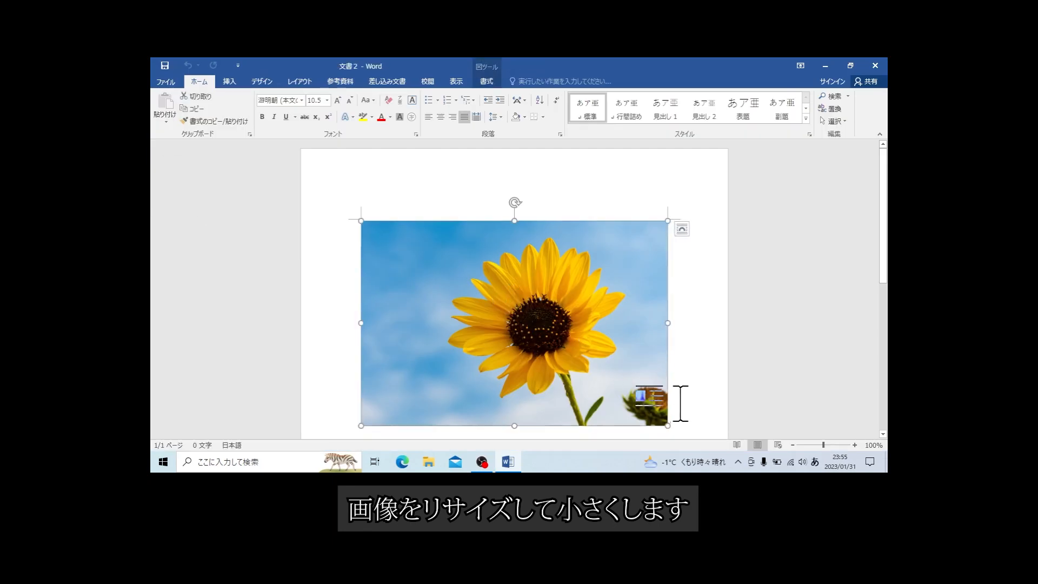
{"action": "left_click_drag", "start_coordinate": [668, 427], "coordinate": [382, 238]}
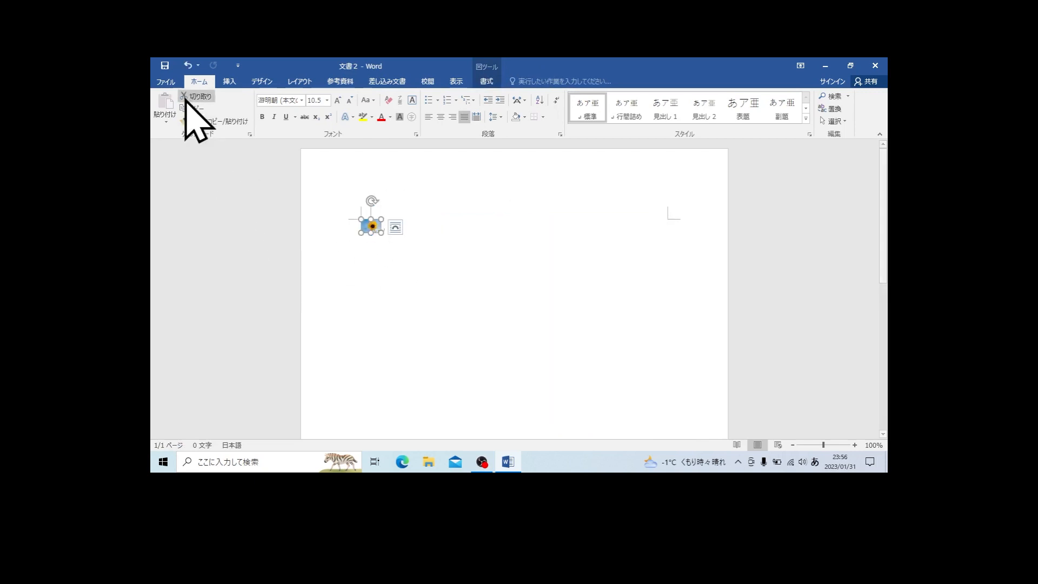
Step: Save 文書２ with the shrunken picture over the existing file and close it
{"action": "left_click", "coordinate": [171, 81]}
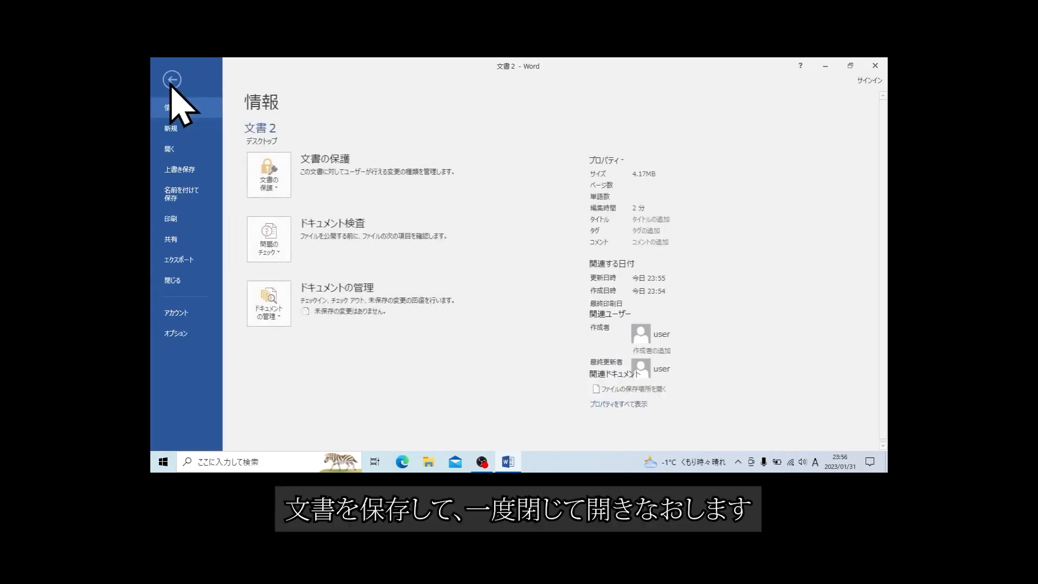
{"action": "left_click", "coordinate": [182, 171]}
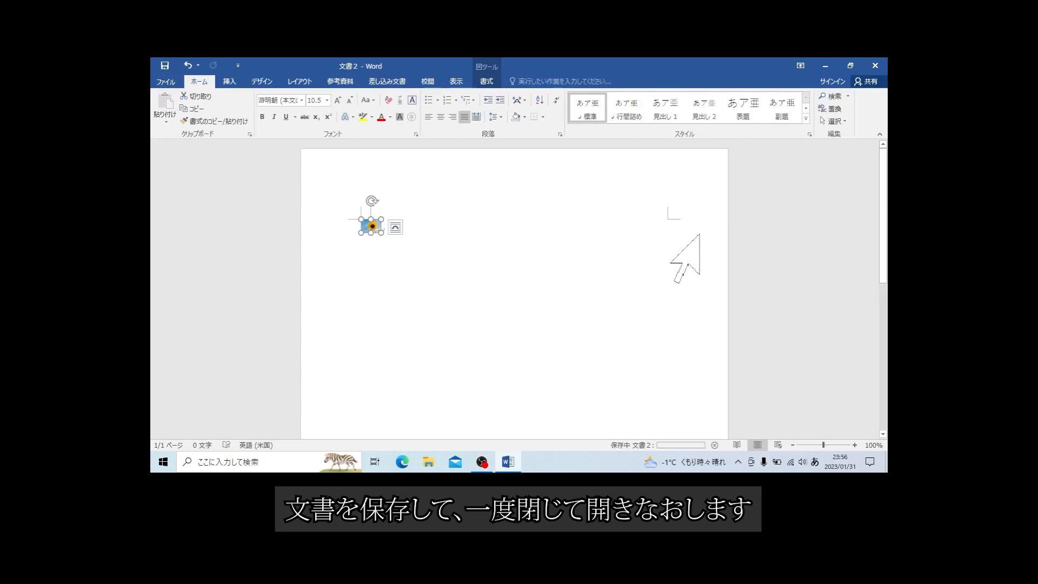
{"action": "left_click", "coordinate": [873, 66]}
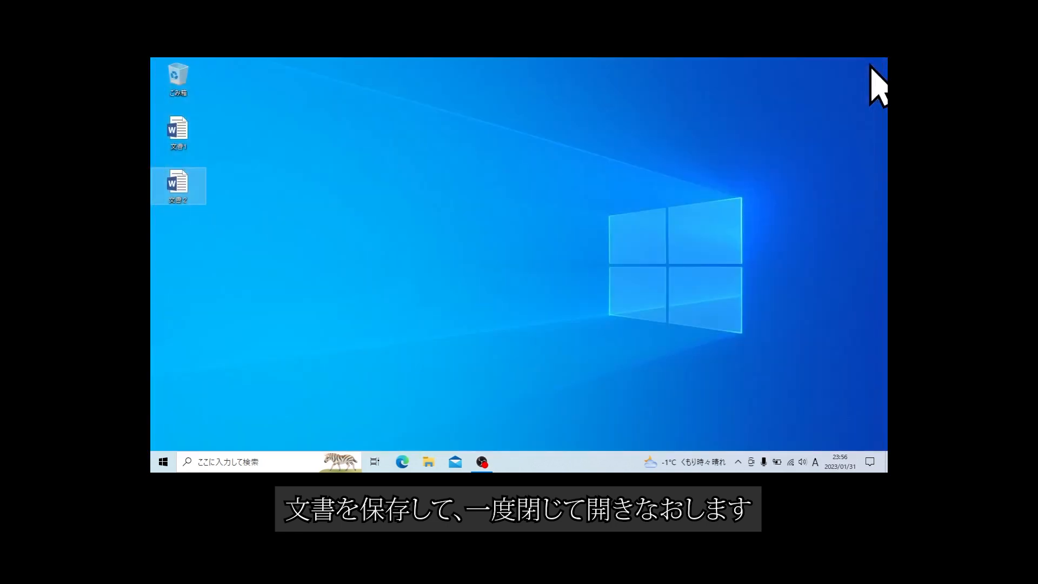
Step: Reopen 文書２ from the desktop and enlarge the tiny sunflower picture proportionally to nearly the full text width
{"action": "double_click", "coordinate": [180, 186]}
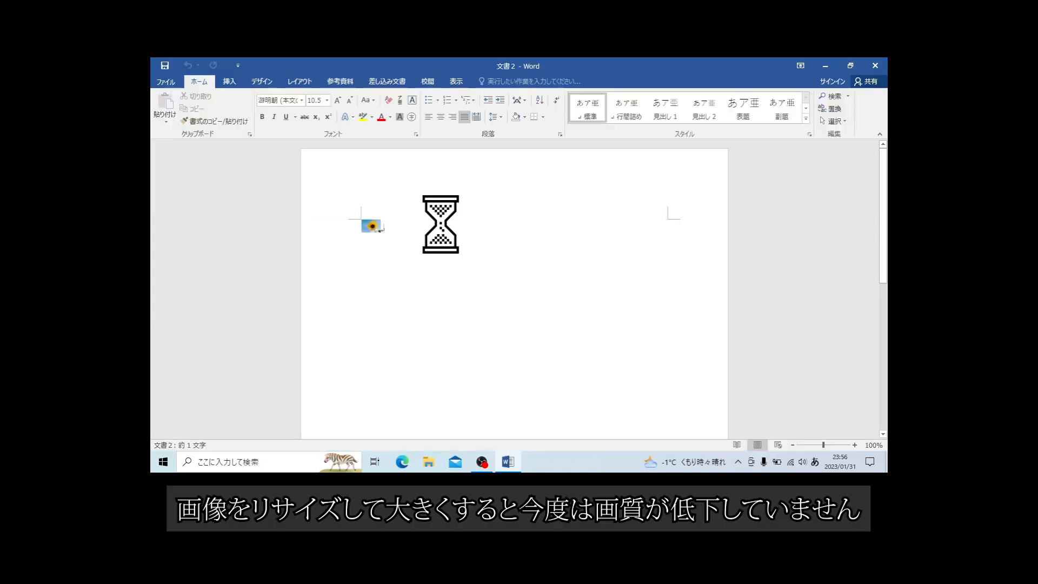
{"action": "left_click", "coordinate": [372, 226]}
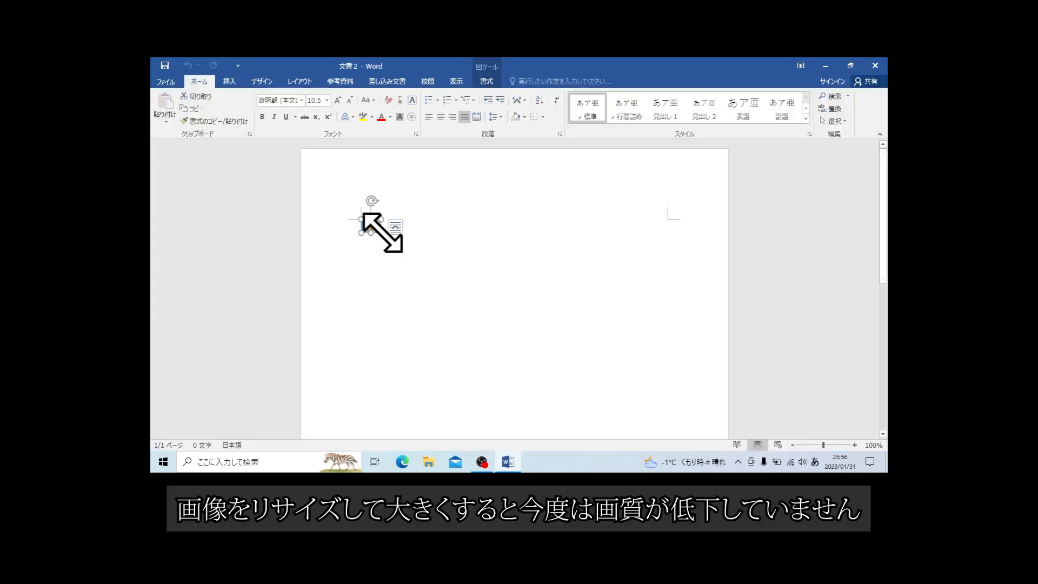
{"action": "left_click_drag", "start_coordinate": [382, 232], "coordinate": [664, 386]}
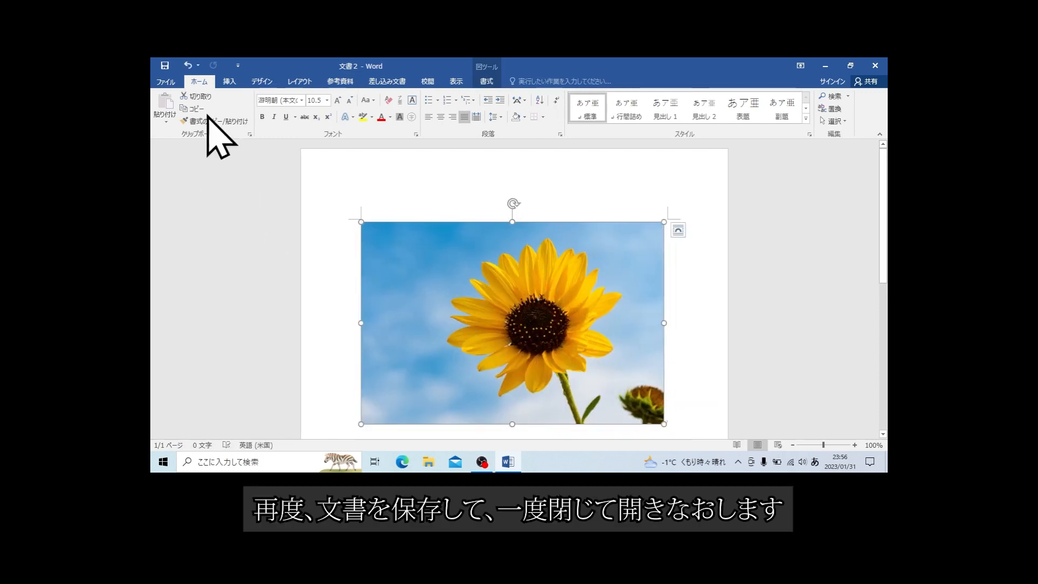
Step: Save 文書２ with the enlarged sunflower picture over the existing file and close it
{"action": "left_click", "coordinate": [166, 82]}
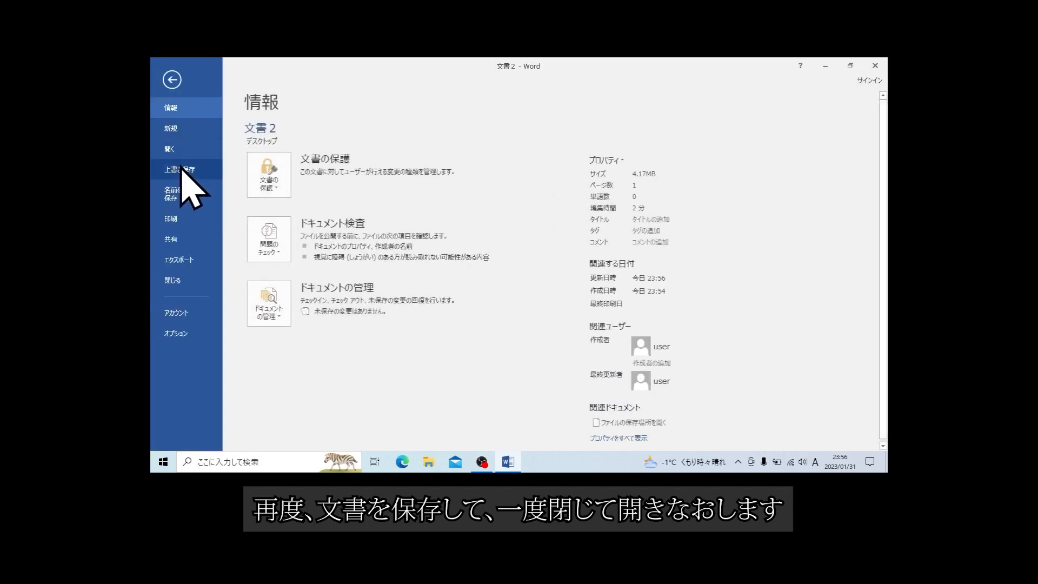
{"action": "left_click", "coordinate": [183, 168]}
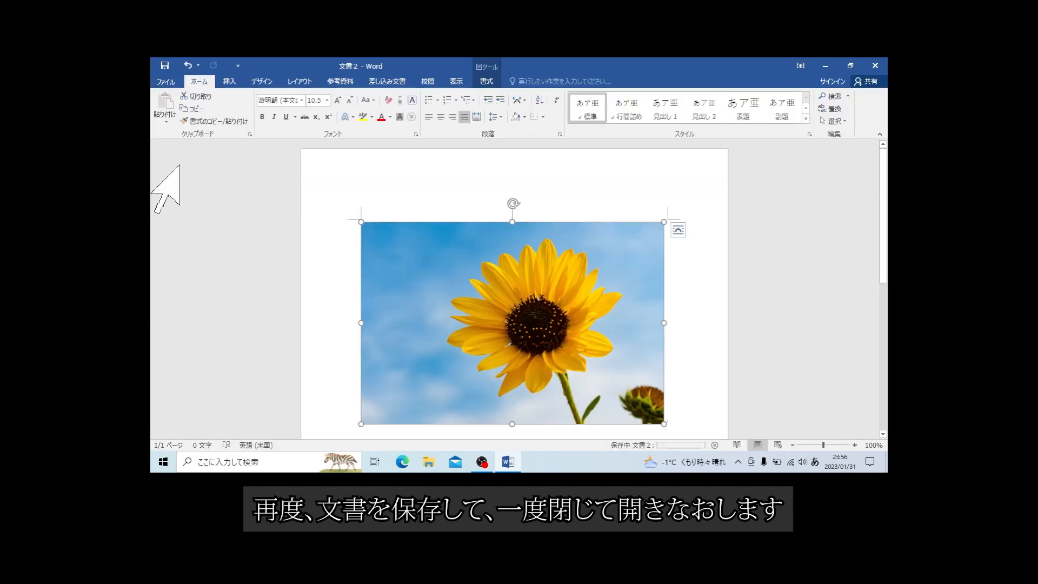
{"action": "left_click", "coordinate": [875, 66]}
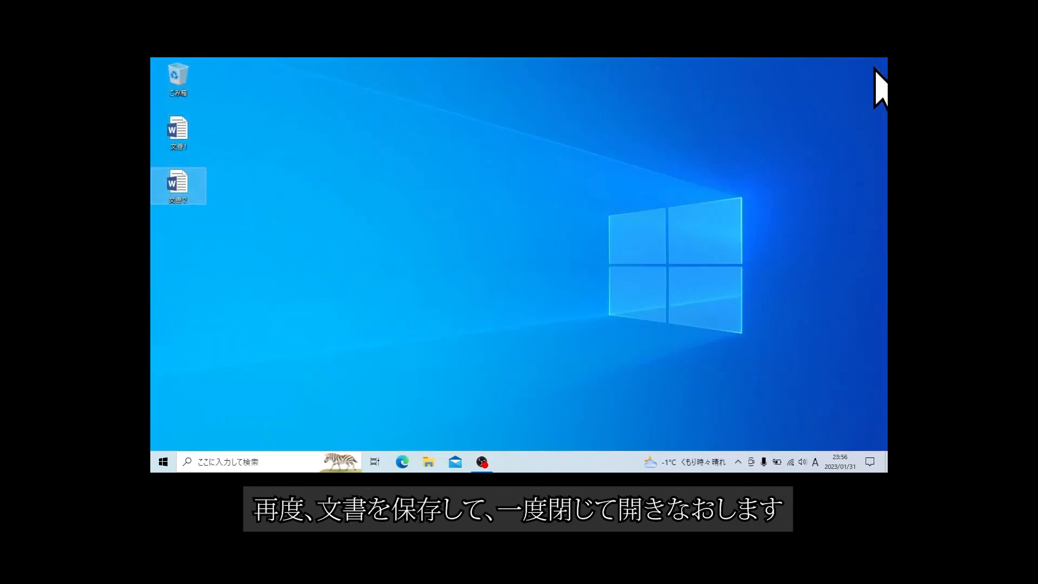
Step: Reopen 文書２ from the desktop and shrink the sunflower picture proportionally to a tiny thumbnail at the start of the page
{"action": "double_click", "coordinate": [182, 187]}
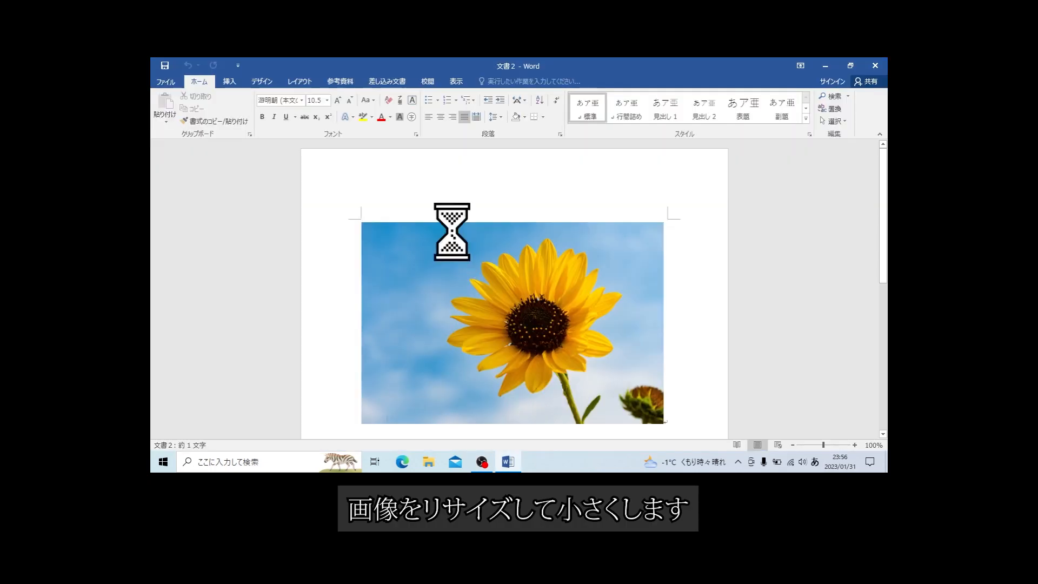
{"action": "left_click", "coordinate": [507, 294]}
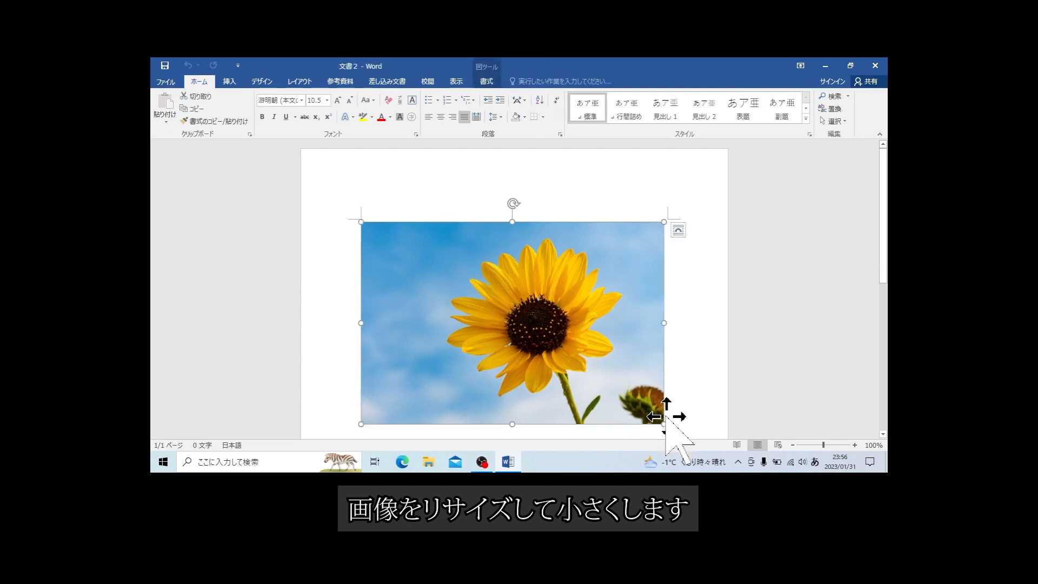
{"action": "left_click_drag", "start_coordinate": [664, 424], "coordinate": [379, 234]}
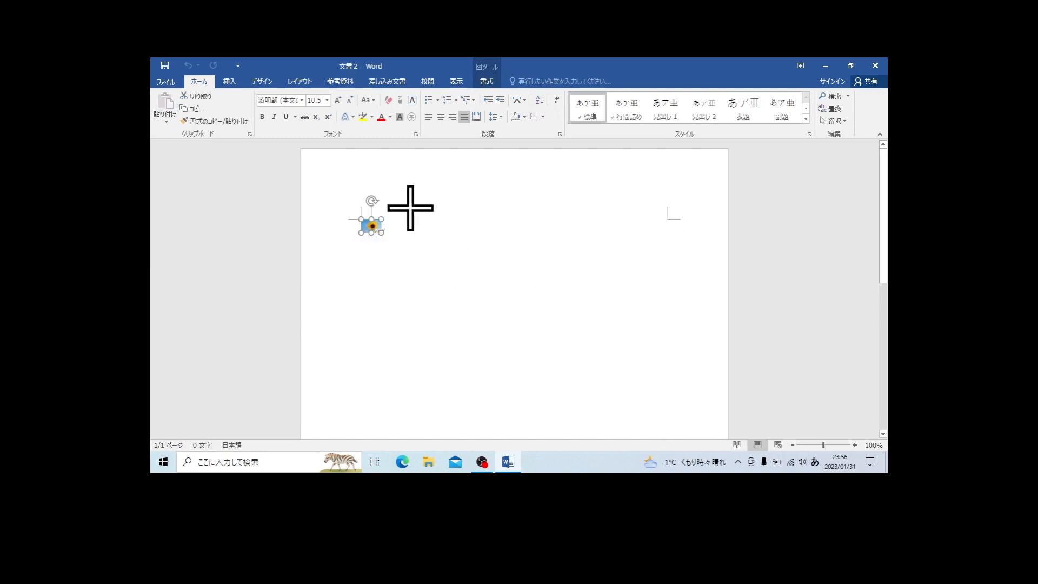
Step: Save 文書２ with the tiny sunflower picture over the existing file and close it
{"action": "left_click", "coordinate": [165, 81]}
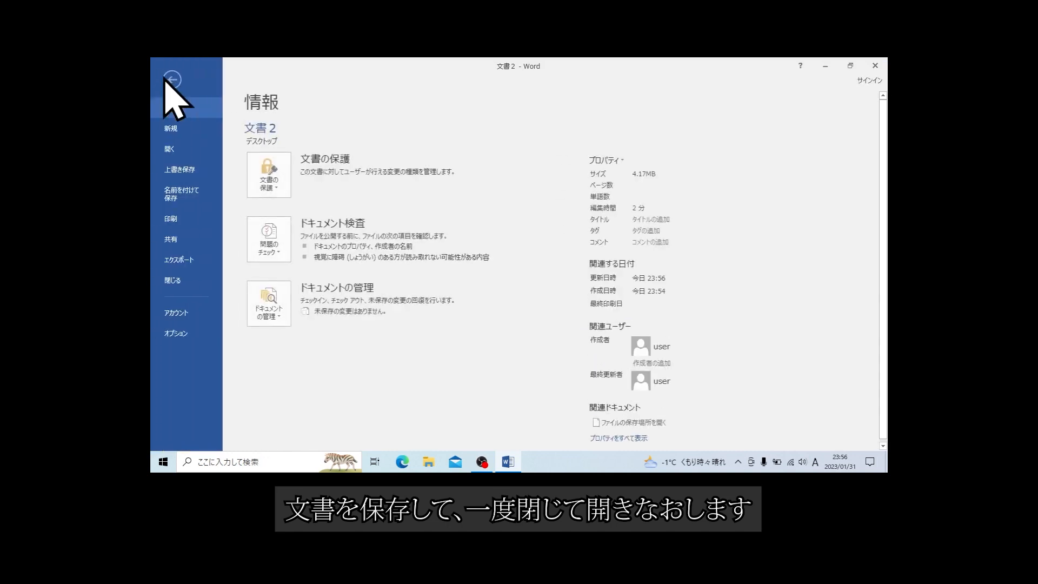
{"action": "left_click", "coordinate": [183, 162]}
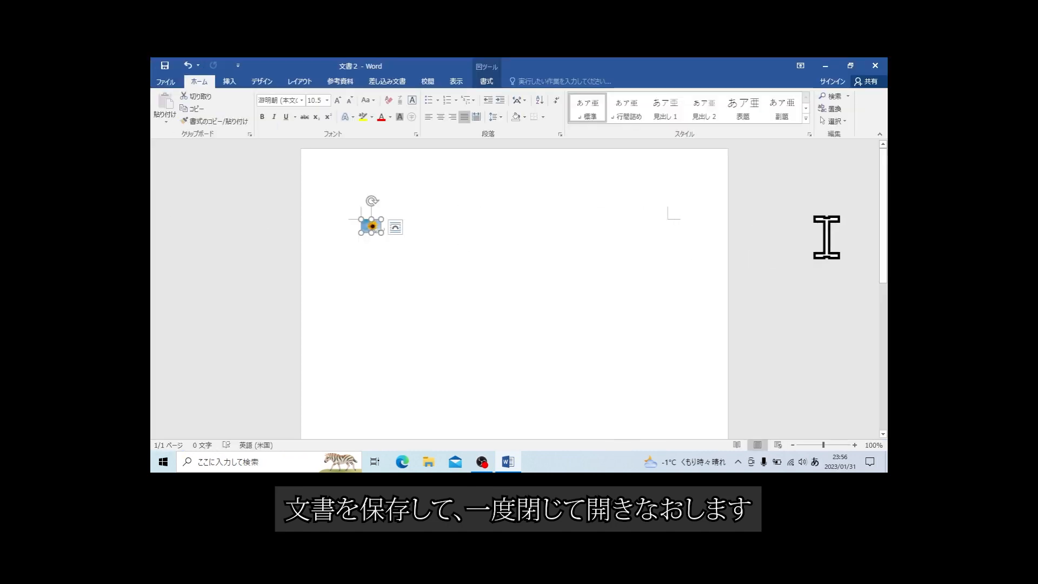
{"action": "left_click", "coordinate": [873, 67]}
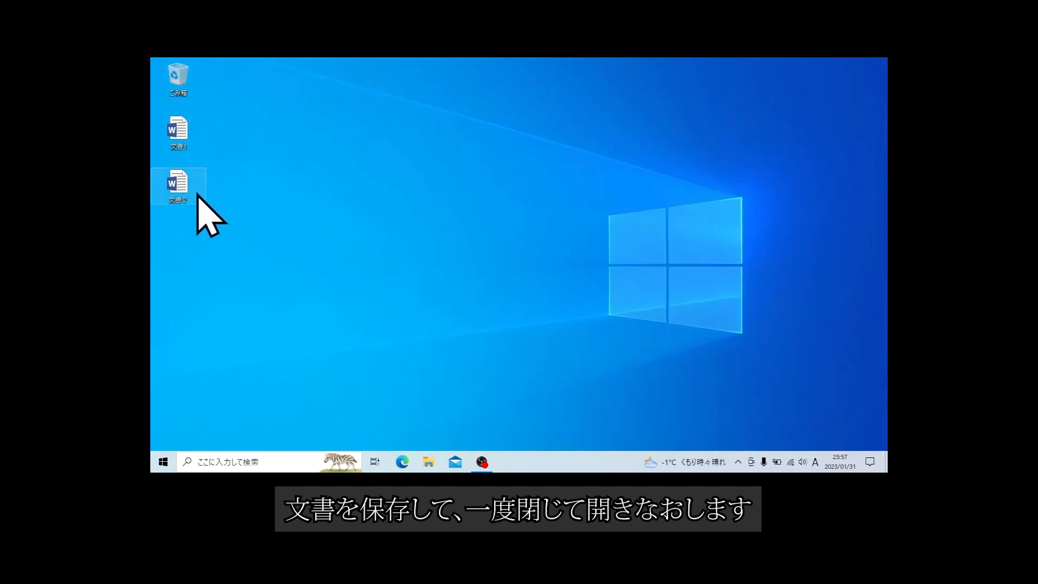
Step: Reopen 文書２ from the desktop, enlarge the sunflower picture proportionally to the full text width, and close the document
{"action": "double_click", "coordinate": [187, 183]}
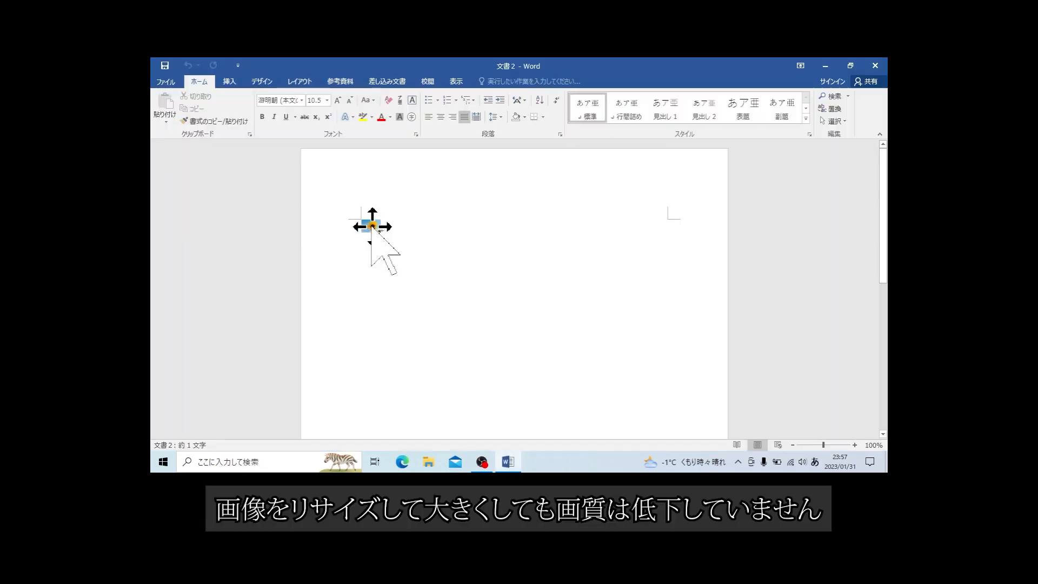
{"action": "left_click", "coordinate": [372, 227]}
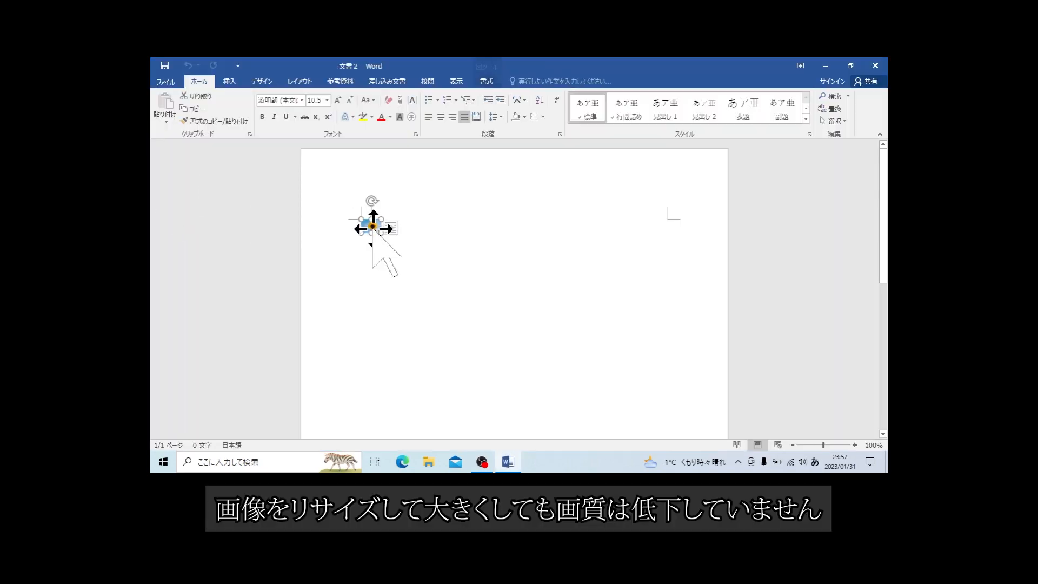
{"action": "left_click_drag", "start_coordinate": [382, 235], "coordinate": [667, 388]}
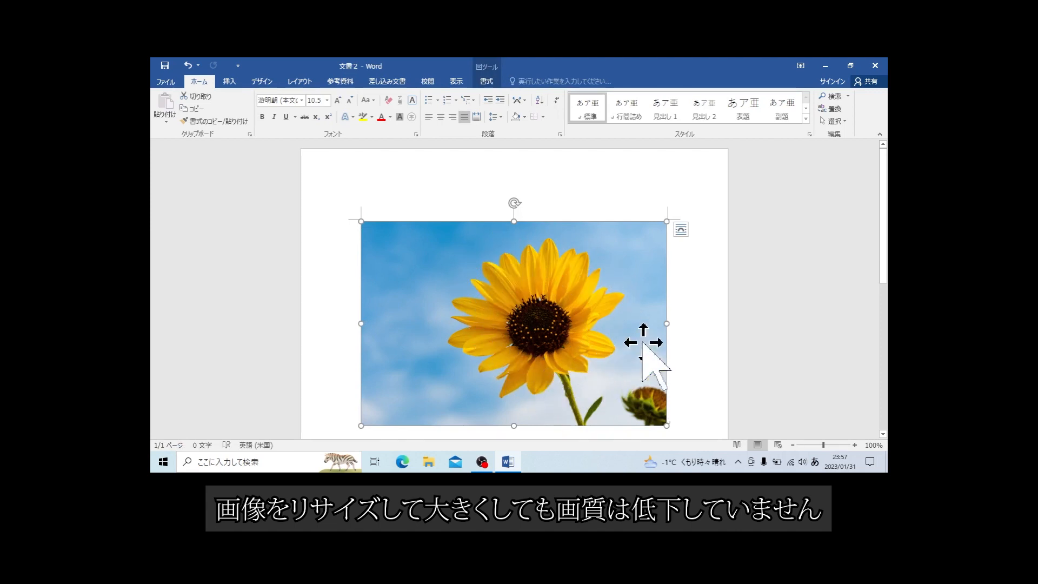
{"action": "left_click", "coordinate": [874, 65]}
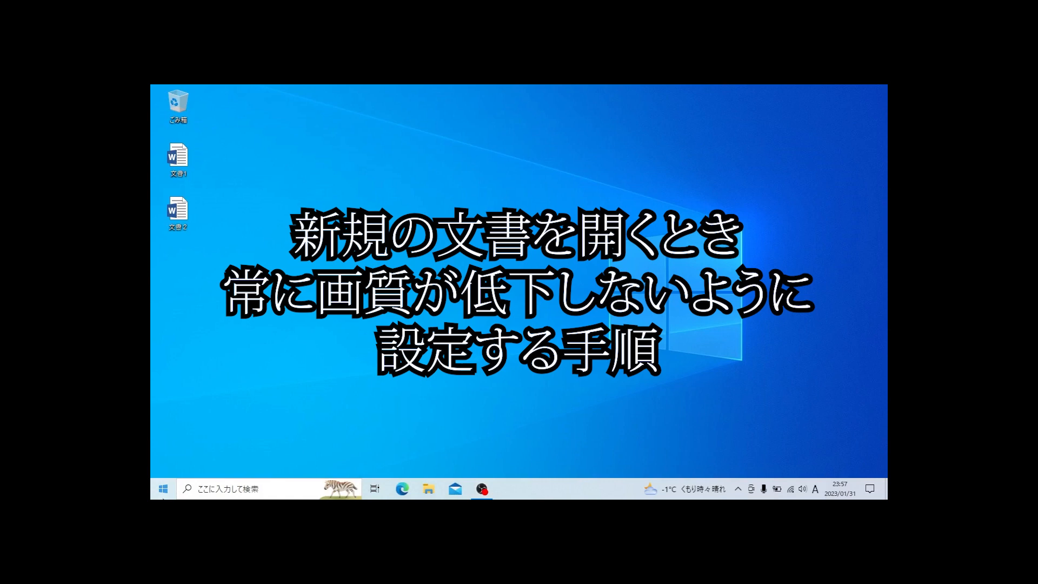
Step: Start Word 2016 and create a blank document (白紙の文書)
{"action": "left_click", "coordinate": [163, 496]}
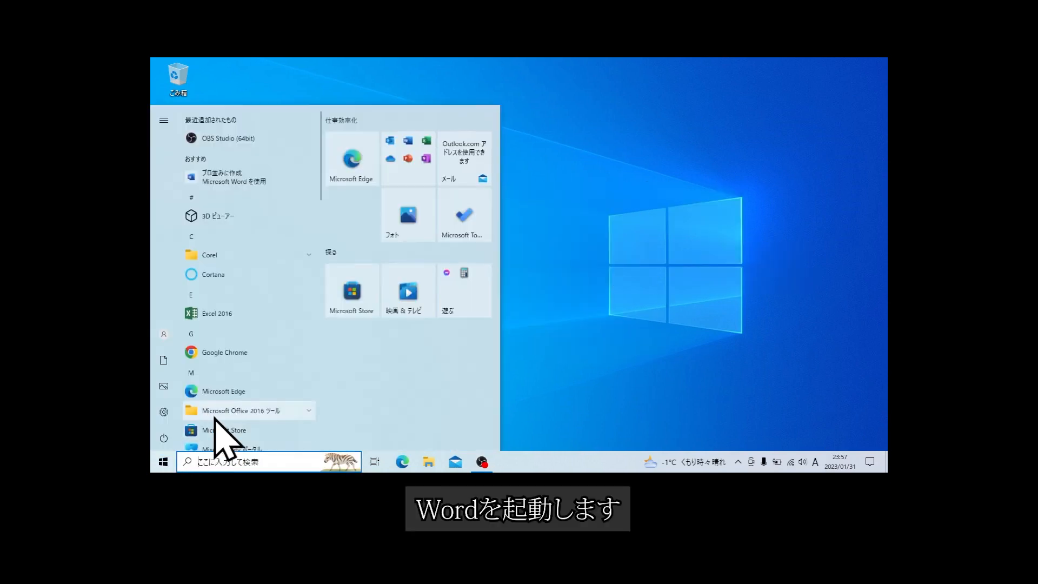
{"action": "scroll", "coordinate": [221, 398], "scroll_direction": "down", "scroll_amount": 5}
{"action": "scroll", "coordinate": [221, 400], "scroll_direction": "down", "scroll_amount": 5}
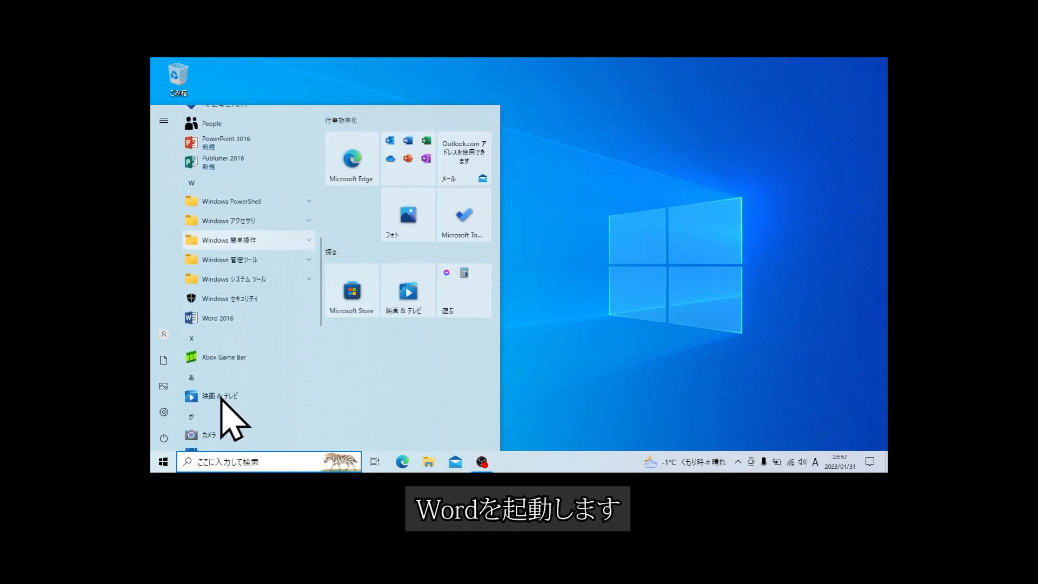
{"action": "left_click", "coordinate": [229, 276]}
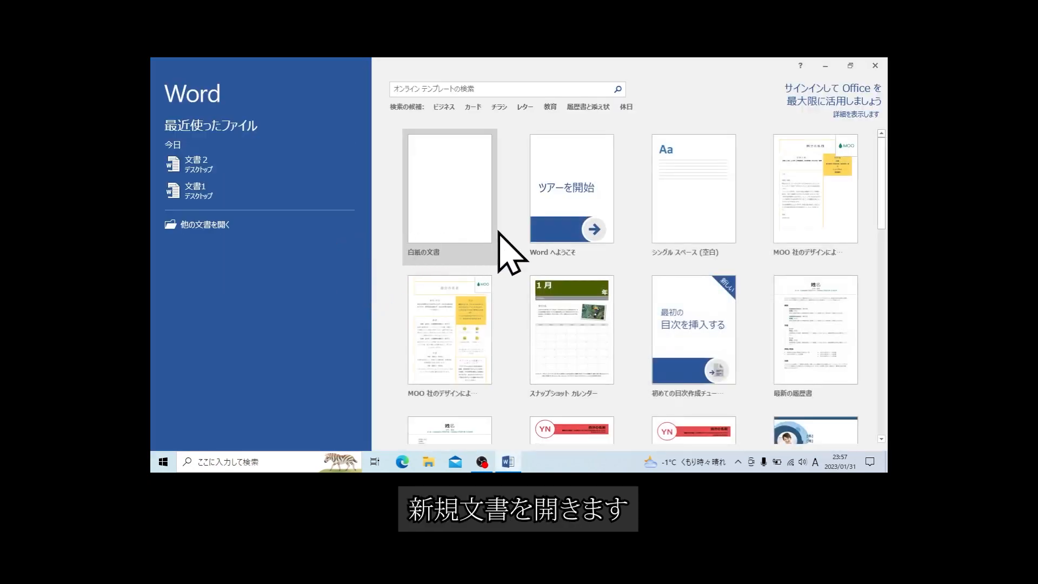
{"action": "left_click", "coordinate": [459, 192]}
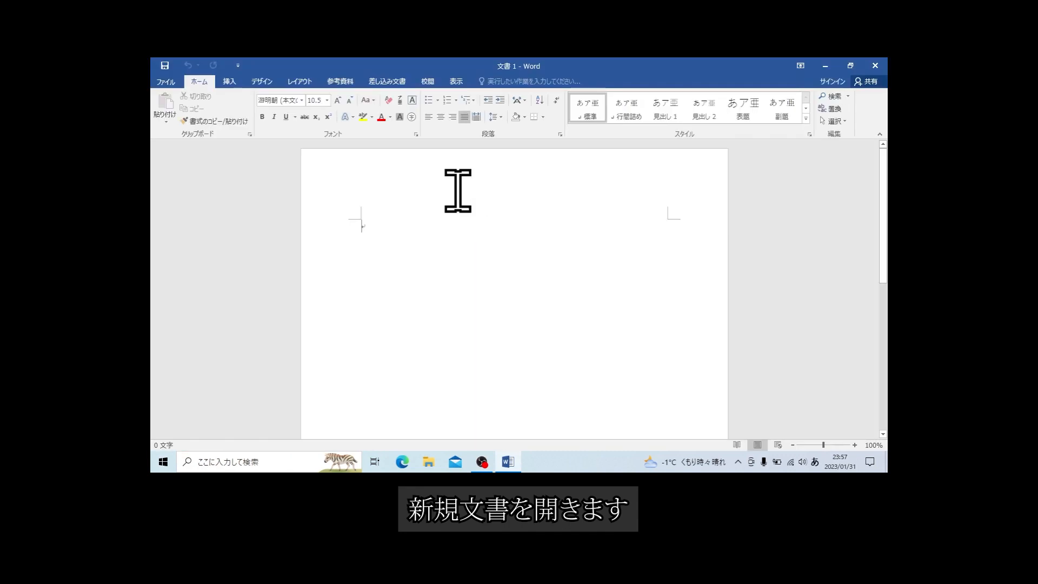
Step: In the advanced Word options, set イメージのサイズと画質 to すべての新規文書, enable ファイル内のイメージを圧縮しない, and apply
{"action": "left_click", "coordinate": [168, 81]}
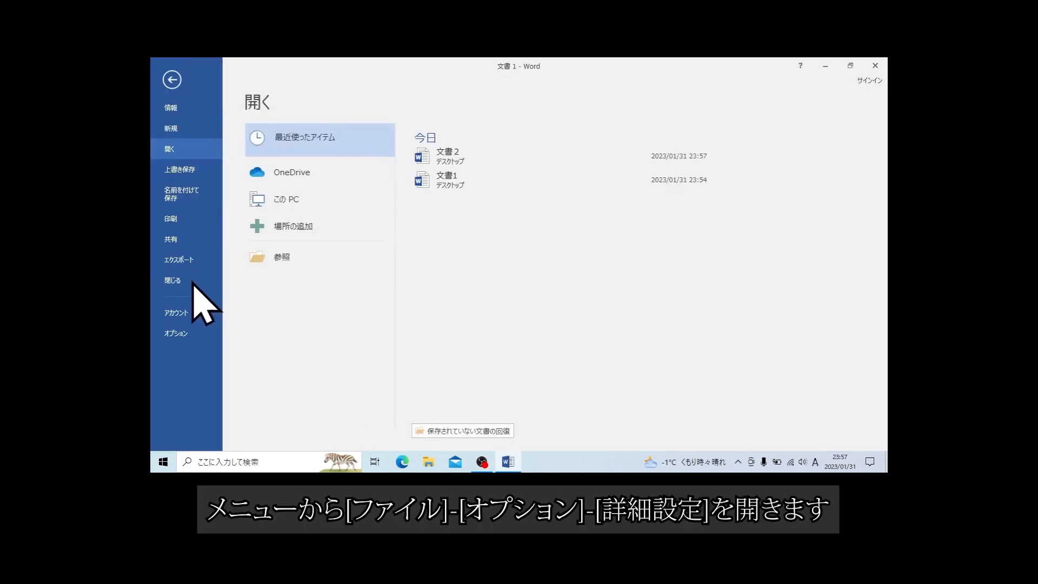
{"action": "left_click", "coordinate": [184, 334]}
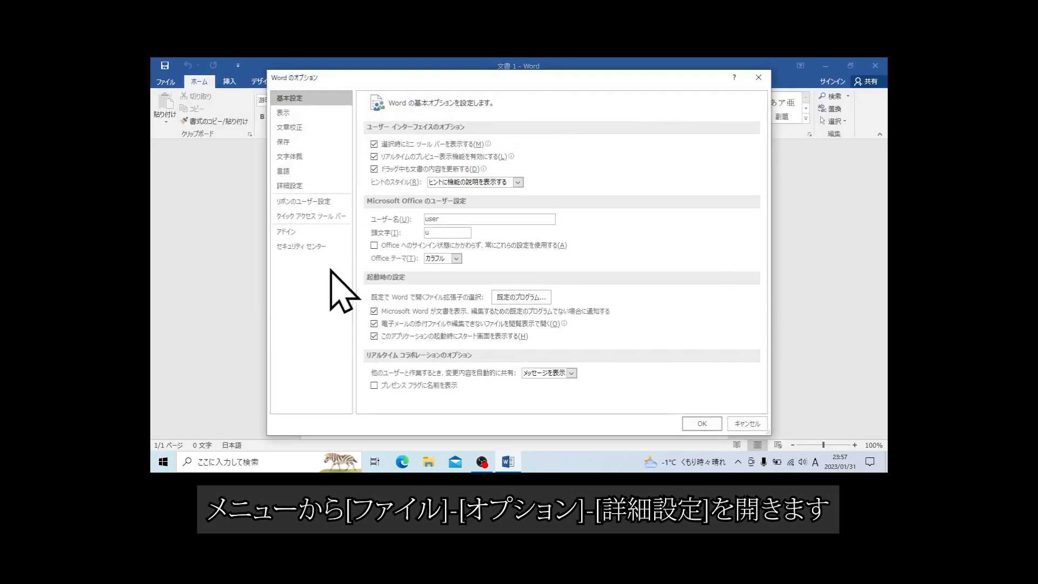
{"action": "left_click", "coordinate": [310, 185]}
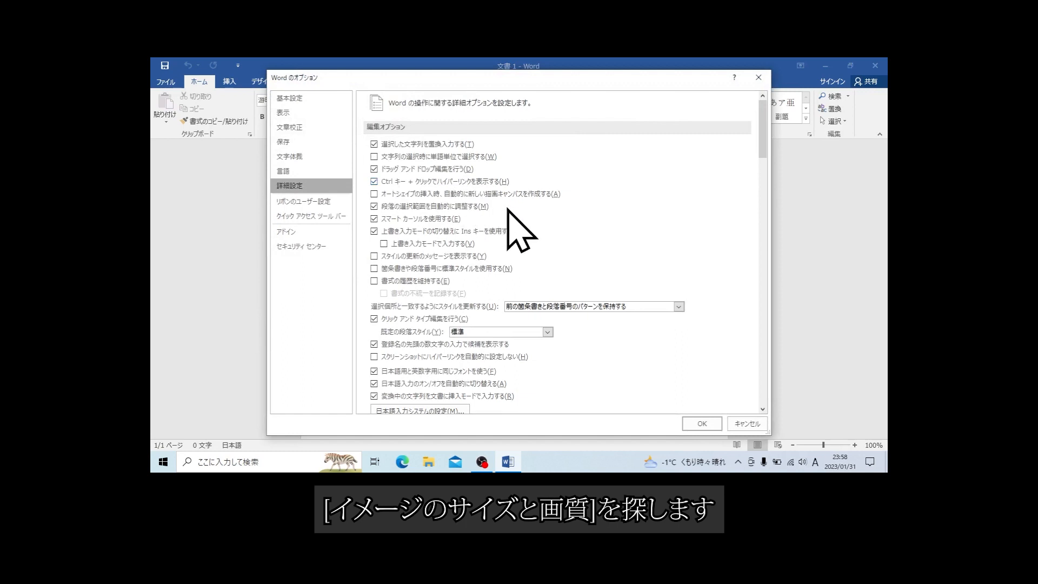
{"action": "scroll", "coordinate": [508, 209], "scroll_direction": "down", "scroll_amount": 8}
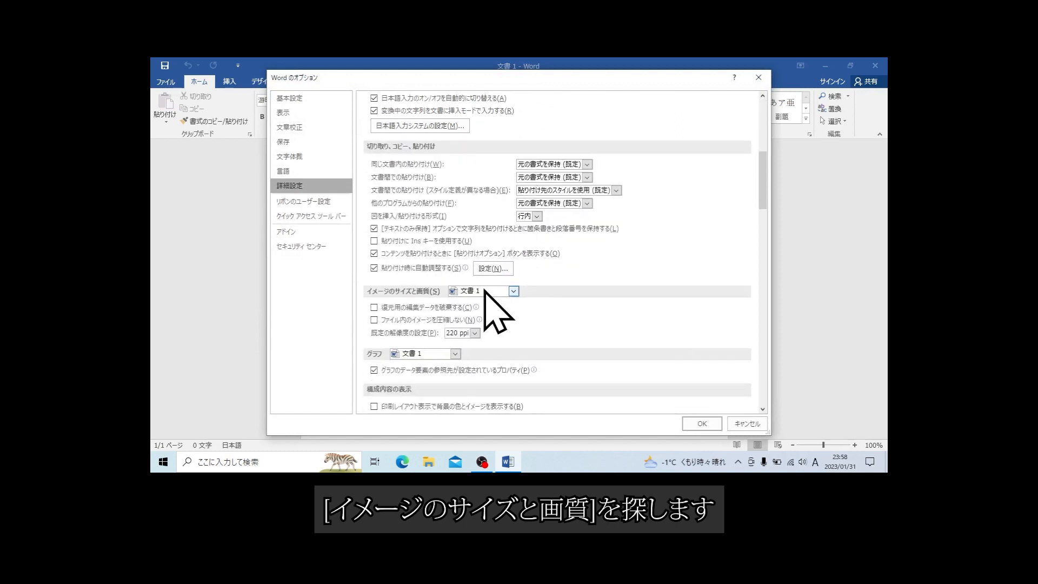
{"action": "left_click", "coordinate": [488, 292]}
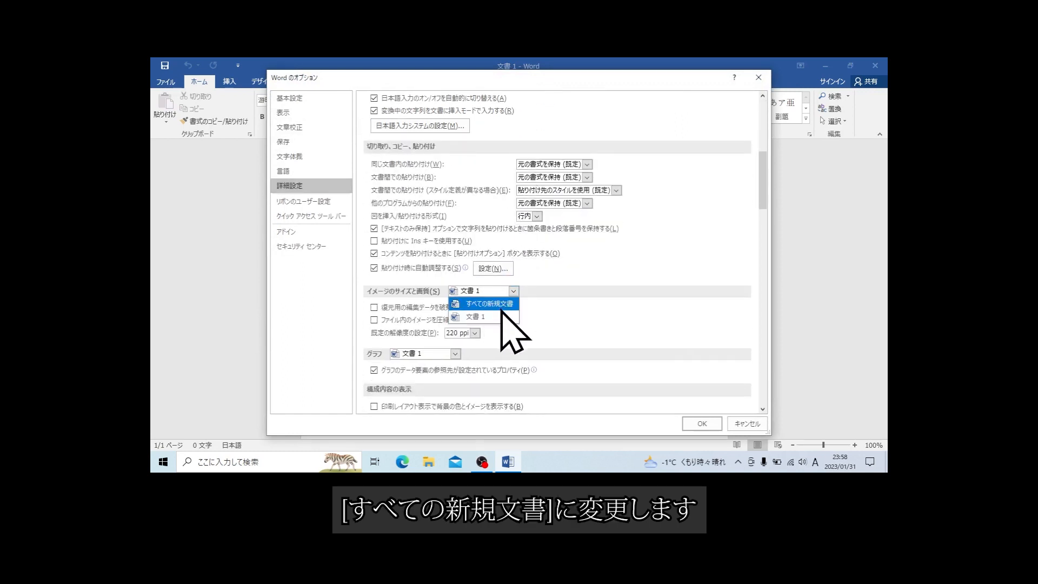
{"action": "left_click", "coordinate": [497, 304]}
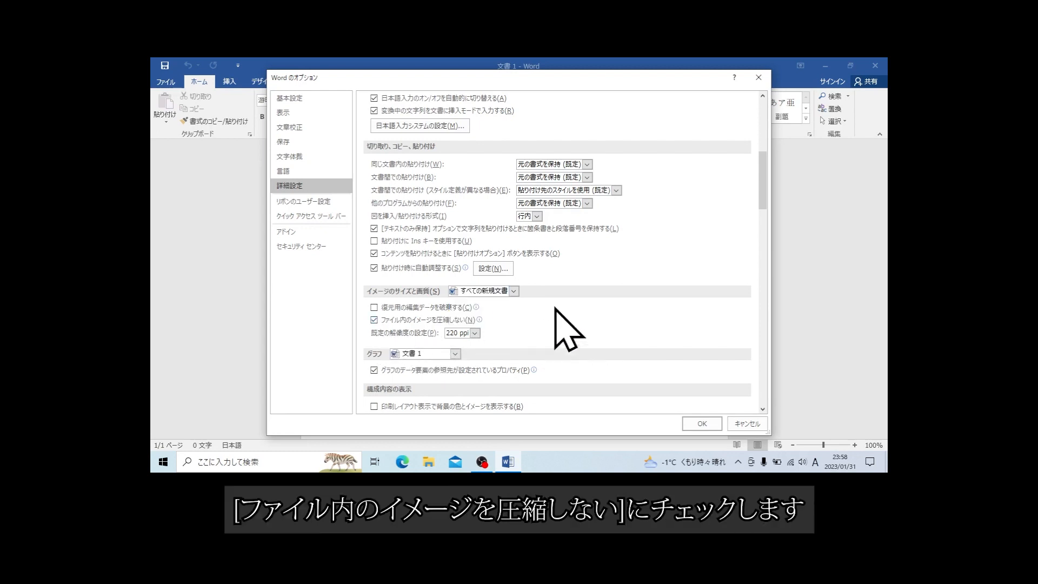
{"action": "left_click", "coordinate": [702, 423]}
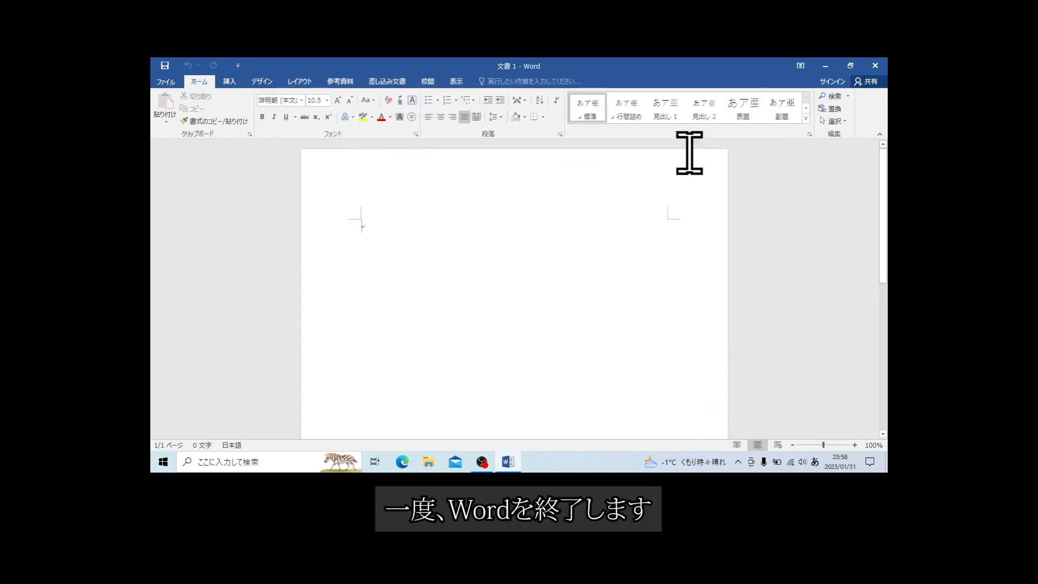
Step: Quit Word, restart Word 2016 and create a new blank document
{"action": "left_click", "coordinate": [875, 65]}
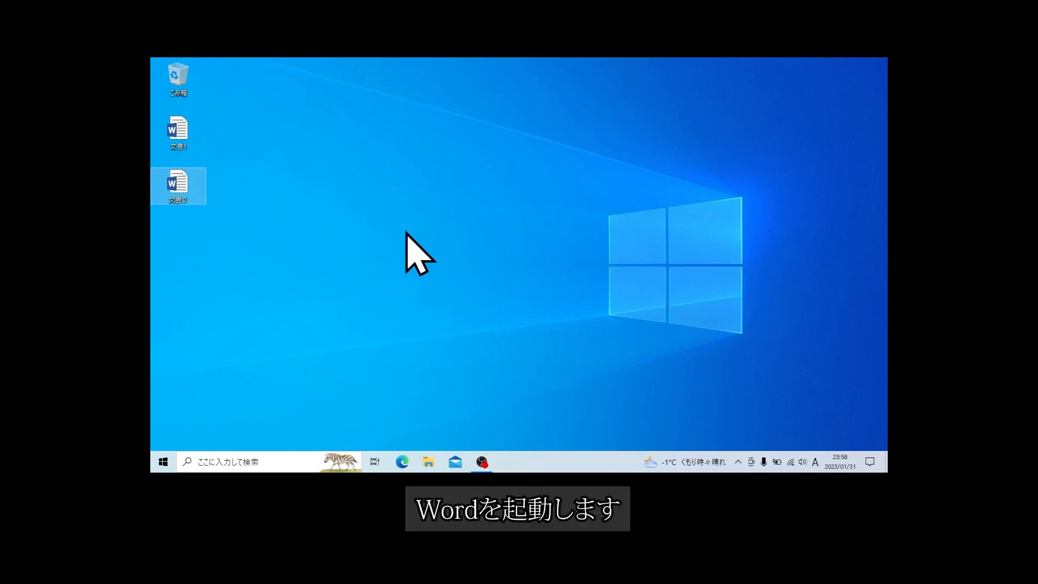
{"action": "left_click", "coordinate": [282, 246]}
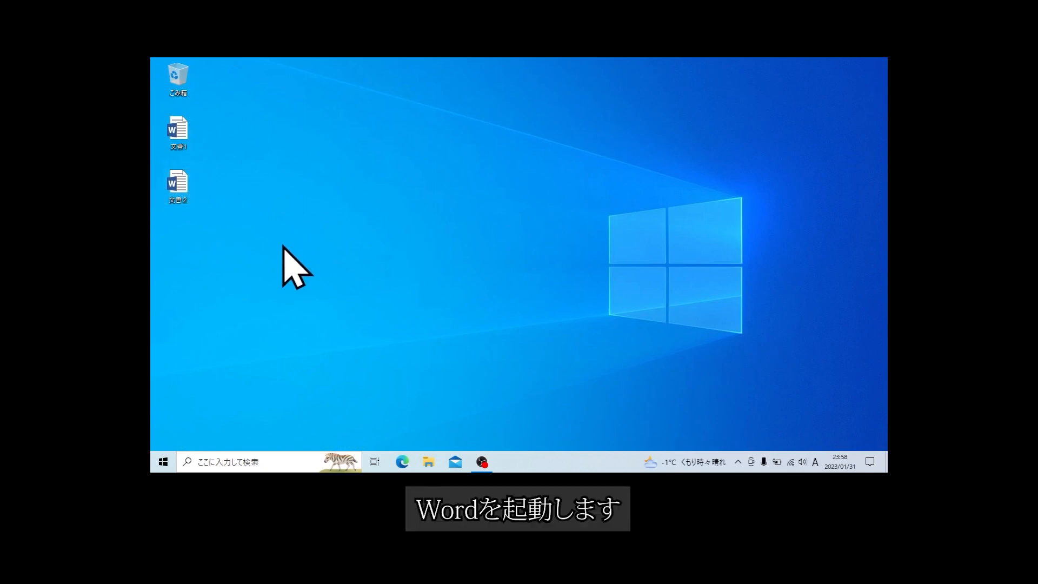
{"action": "left_click", "coordinate": [162, 462]}
{"action": "scroll", "coordinate": [232, 419], "scroll_direction": "down", "scroll_amount": 15}
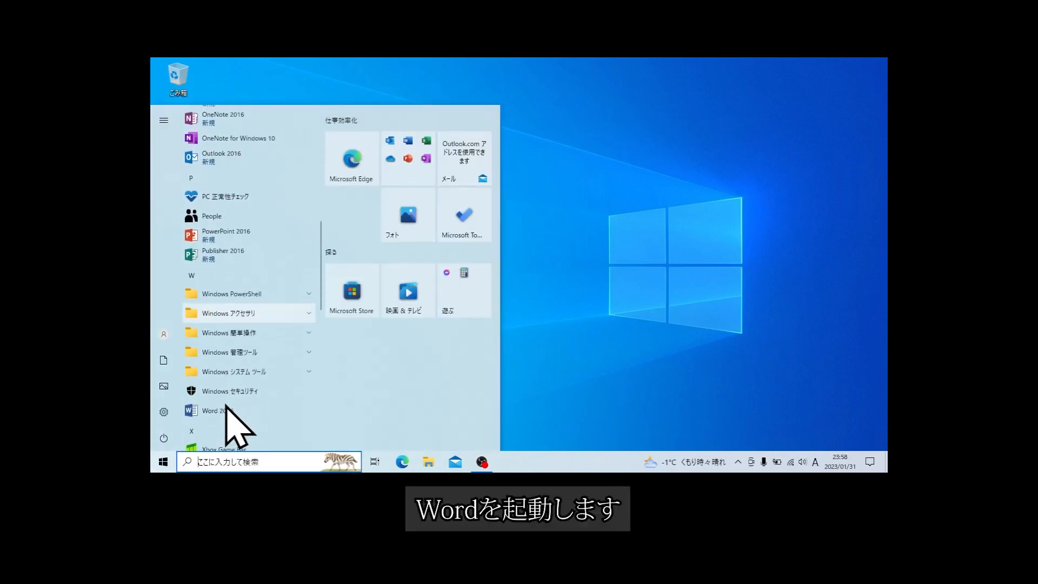
{"action": "scroll", "coordinate": [226, 406], "scroll_direction": "down", "scroll_amount": 3}
{"action": "left_click", "coordinate": [247, 320]}
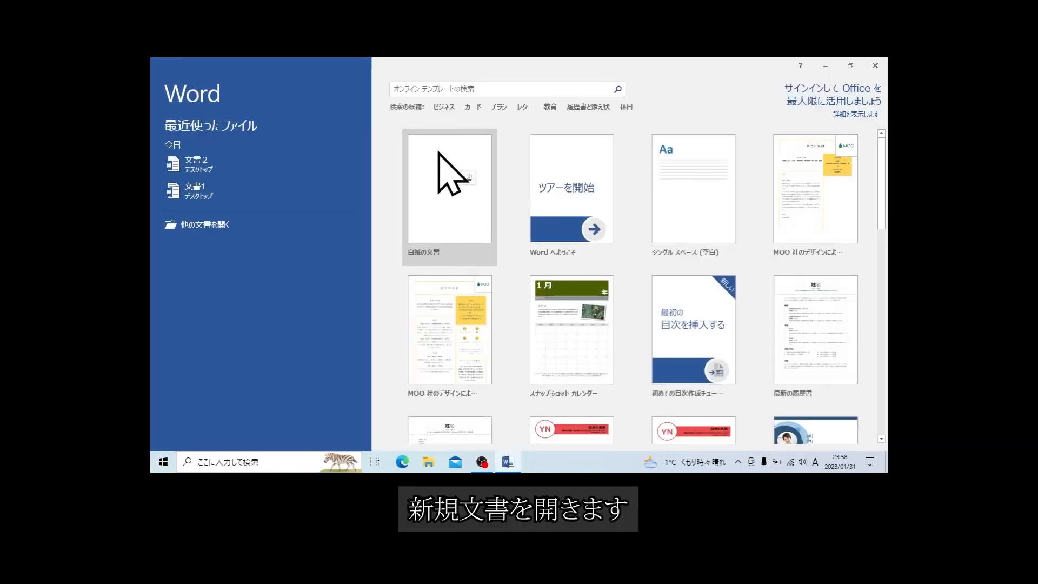
{"action": "left_click", "coordinate": [444, 211]}
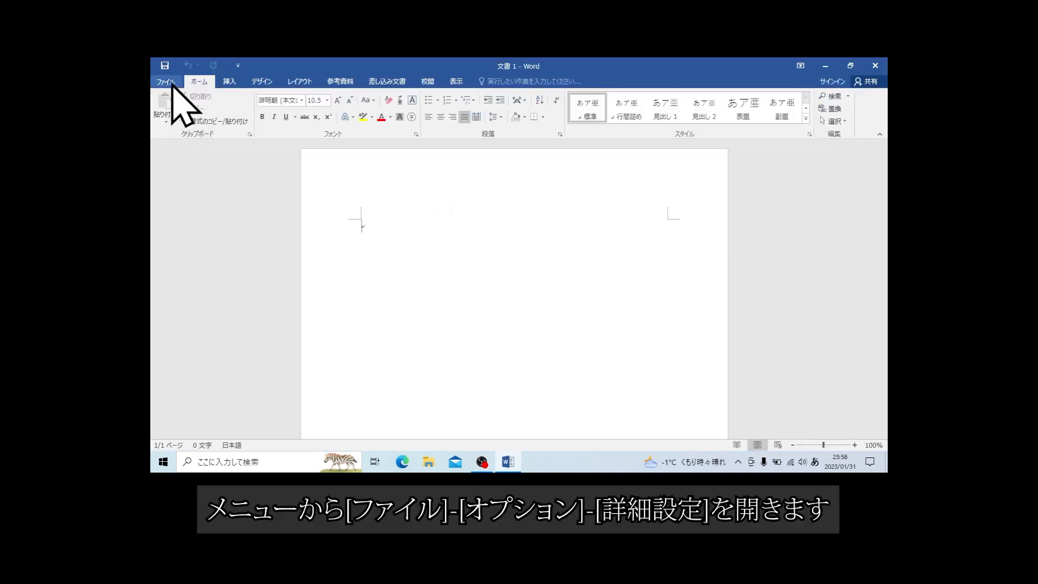
Step: Check the イメージのサイズと画質 compression setting for the new document in the advanced Word options, and close the options
{"action": "left_click", "coordinate": [167, 82]}
{"action": "left_click", "coordinate": [189, 333]}
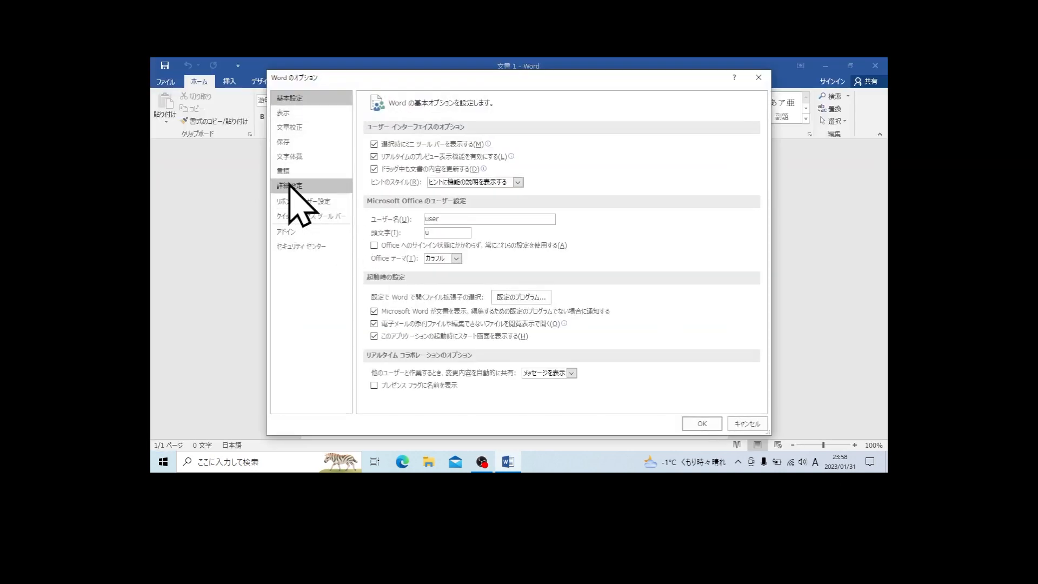
{"action": "left_click", "coordinate": [299, 186]}
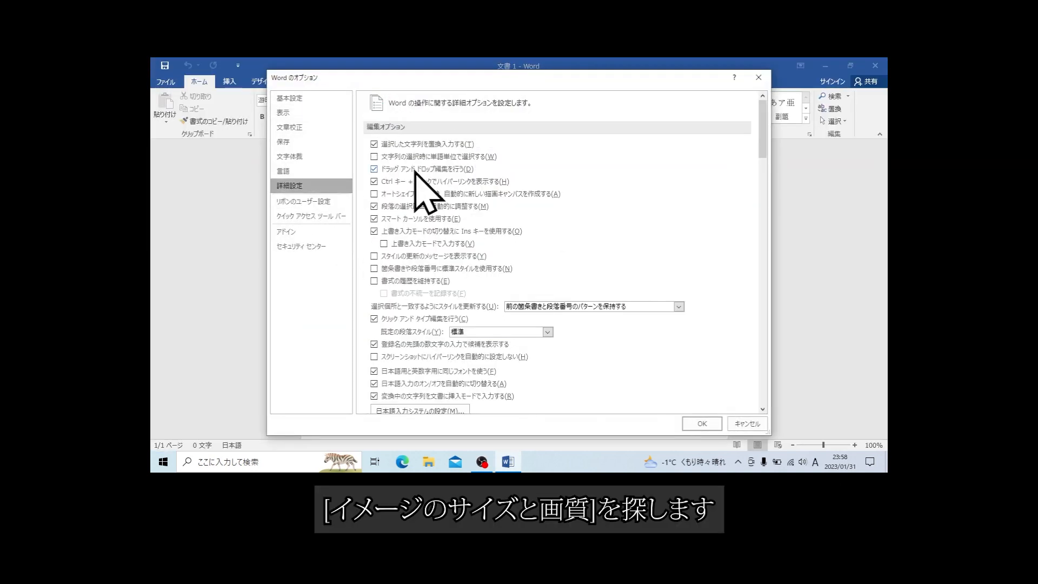
{"action": "scroll", "coordinate": [470, 257], "scroll_direction": "down", "scroll_amount": 6}
{"action": "scroll", "coordinate": [464, 255], "scroll_direction": "down", "scroll_amount": 5}
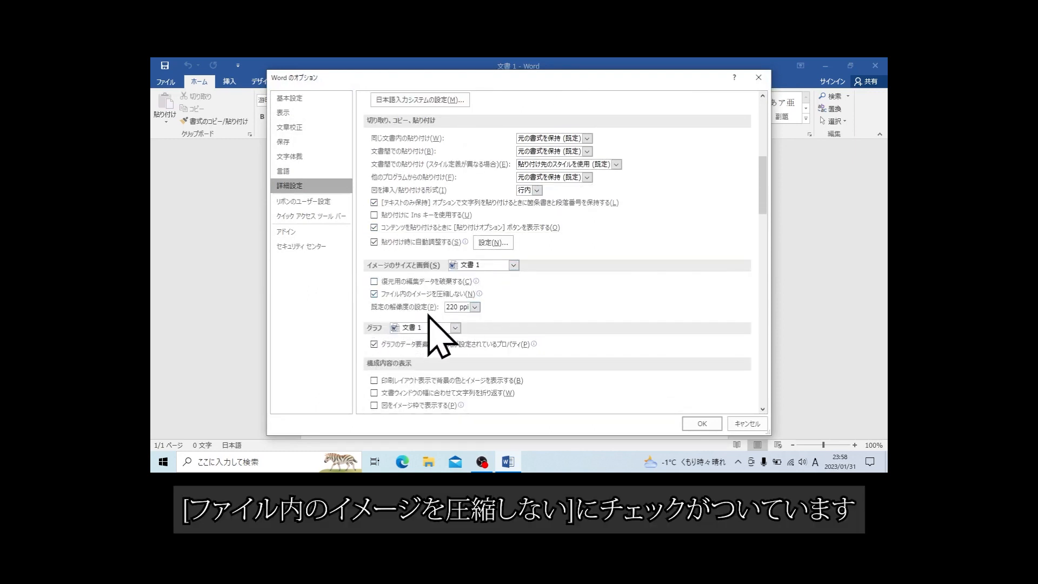
{"action": "left_click", "coordinate": [701, 423]}
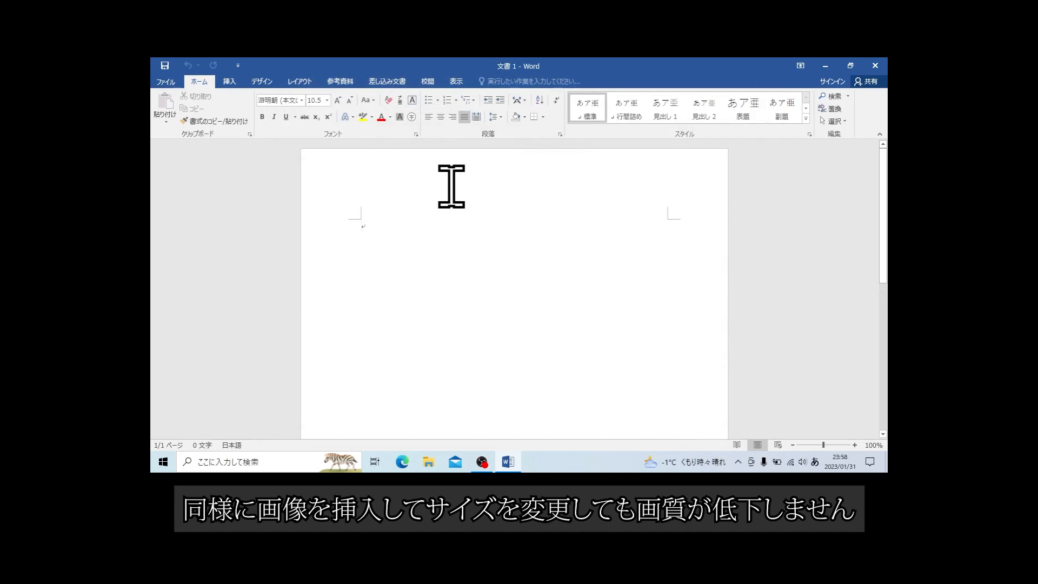
Step: Insert the photo of a single sunflower against a blue sky from the Bing online image results for ひまわり
{"action": "left_click", "coordinate": [238, 66]}
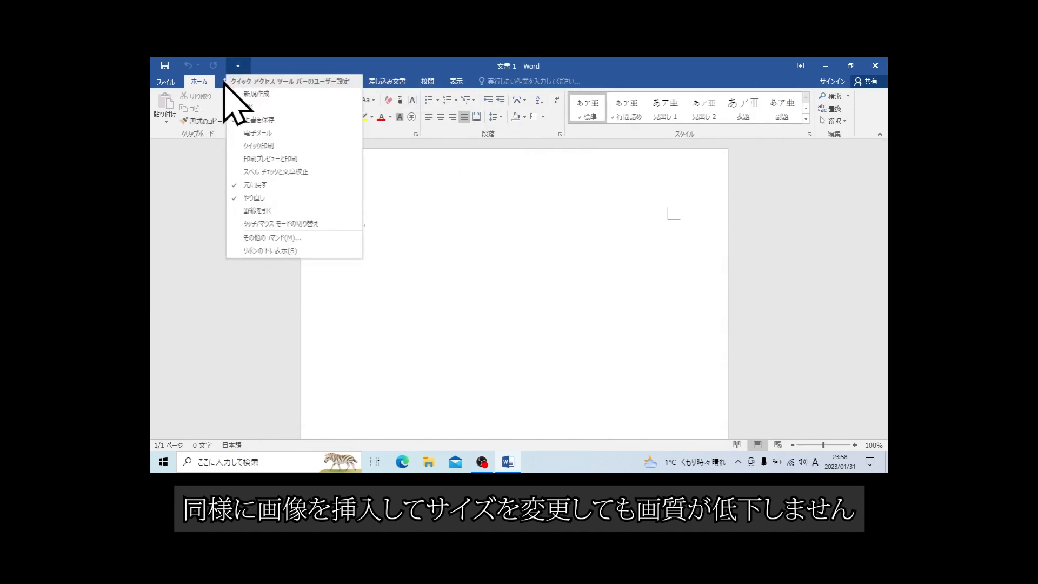
{"action": "left_click", "coordinate": [225, 81]}
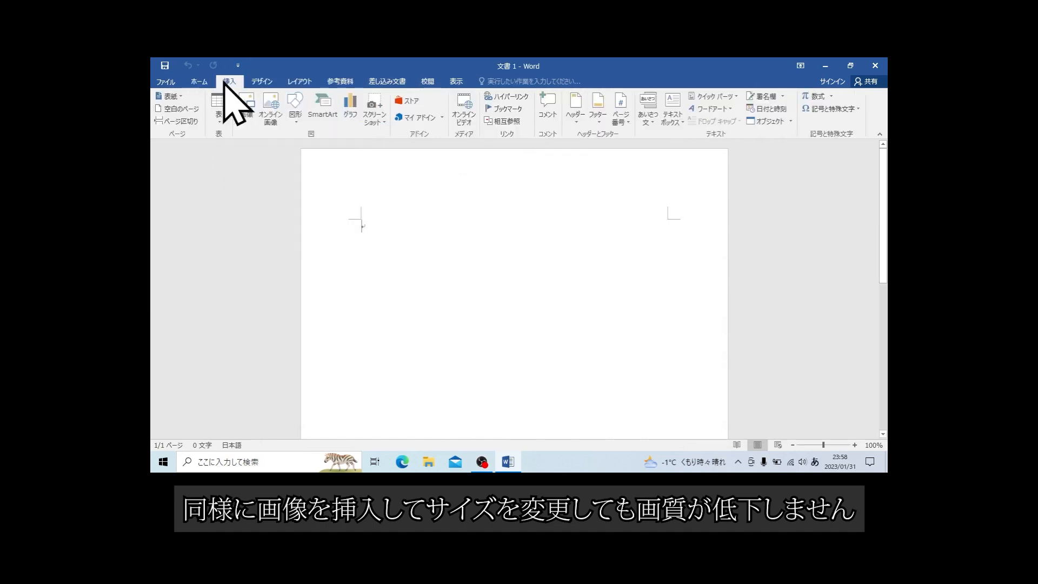
{"action": "left_click", "coordinate": [277, 120]}
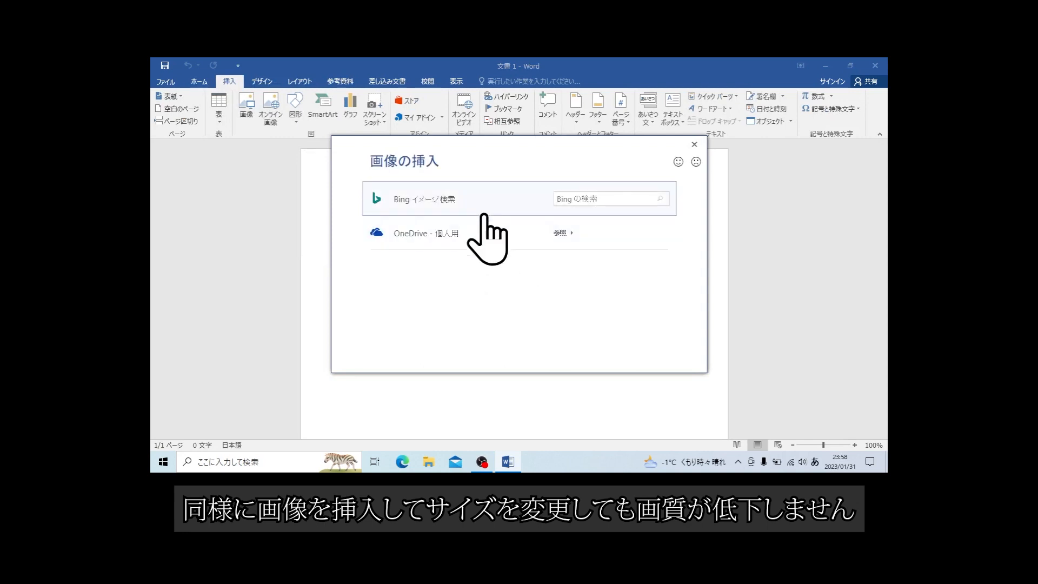
{"action": "left_click", "coordinate": [483, 215]}
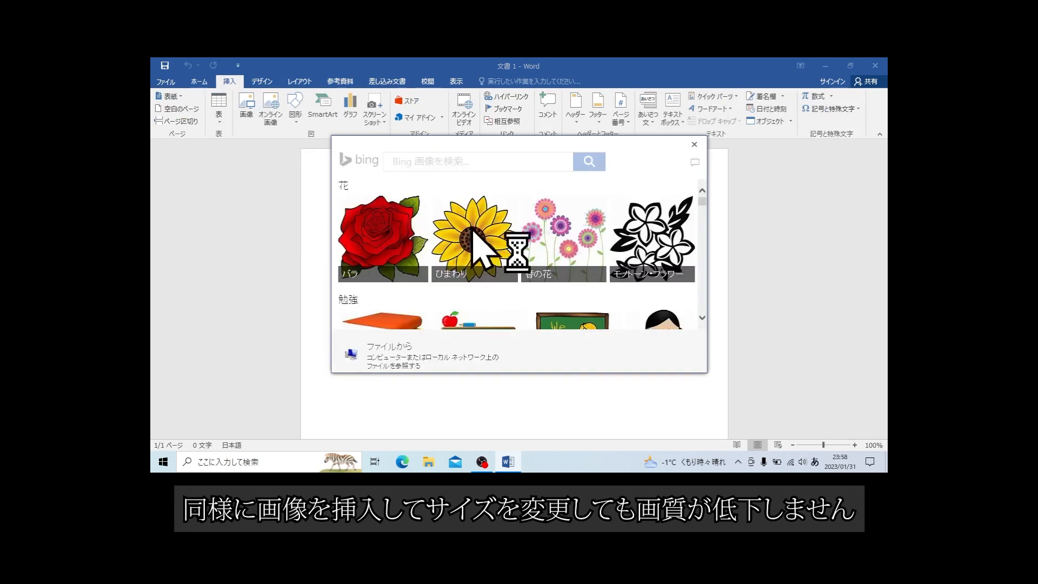
{"action": "left_click", "coordinate": [476, 238]}
{"action": "left_click", "coordinate": [496, 254]}
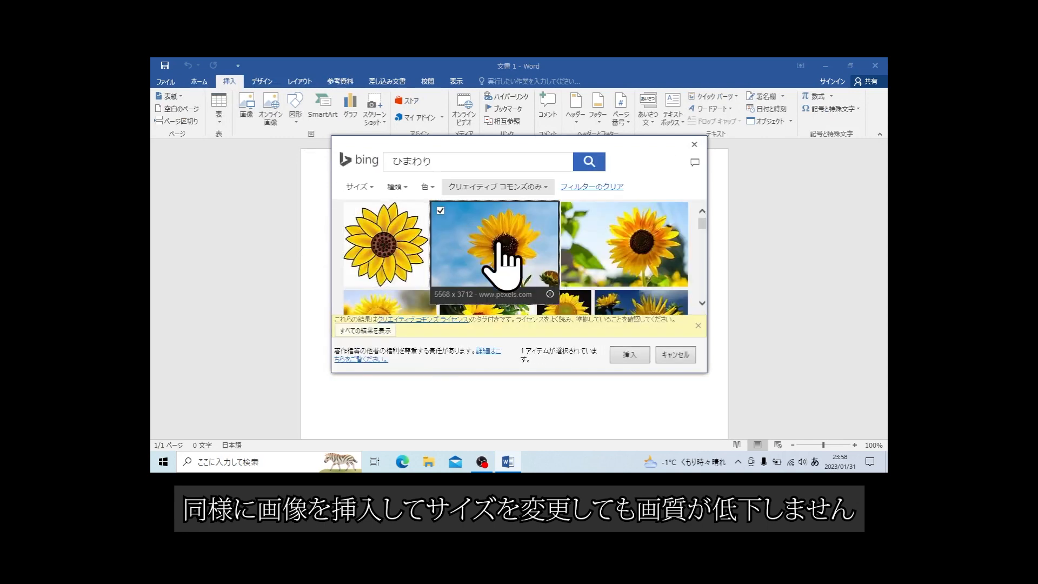
{"action": "left_click", "coordinate": [643, 356]}
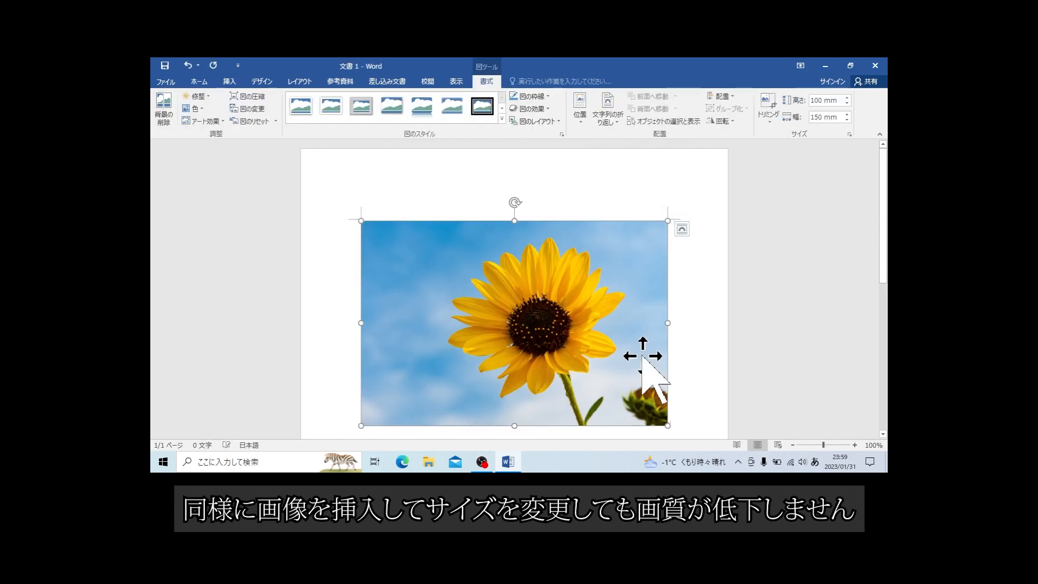
Step: Save the document as 文書３ in the デスクトップ folder and close it
{"action": "left_click", "coordinate": [166, 81]}
{"action": "left_click", "coordinate": [199, 193]}
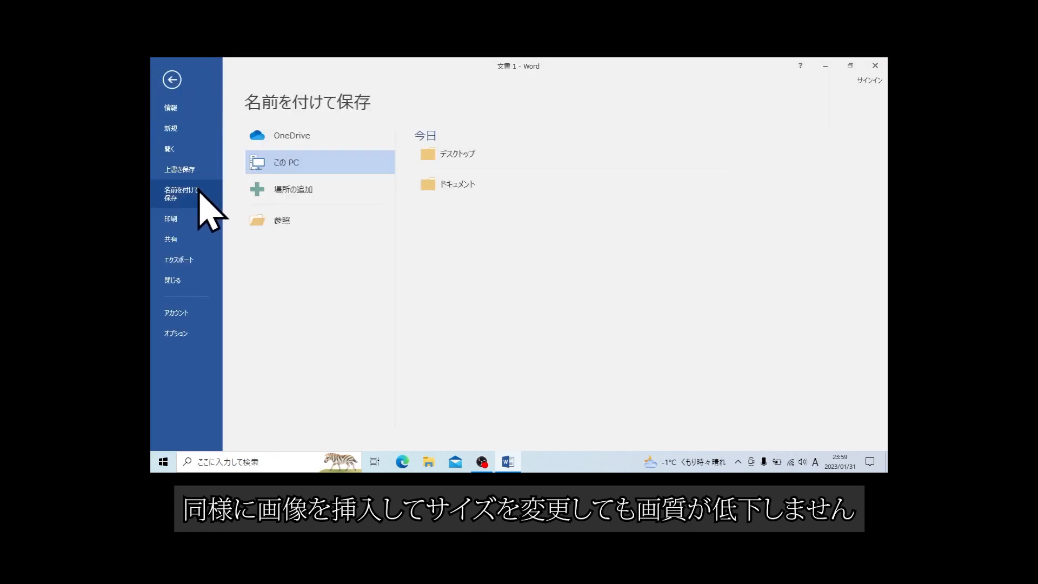
{"action": "left_click", "coordinate": [433, 153]}
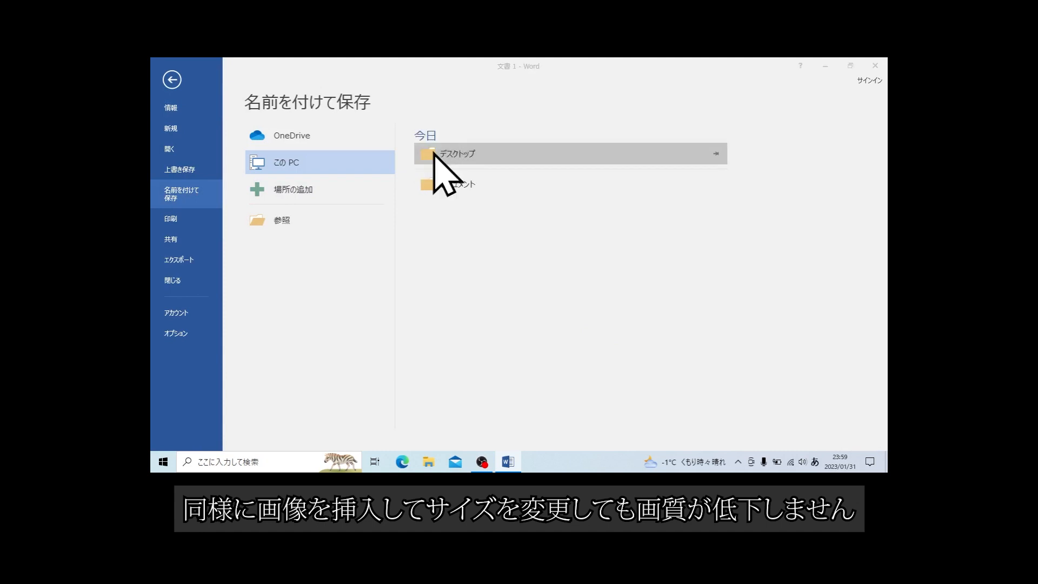
{"action": "left_click", "coordinate": [273, 243]}
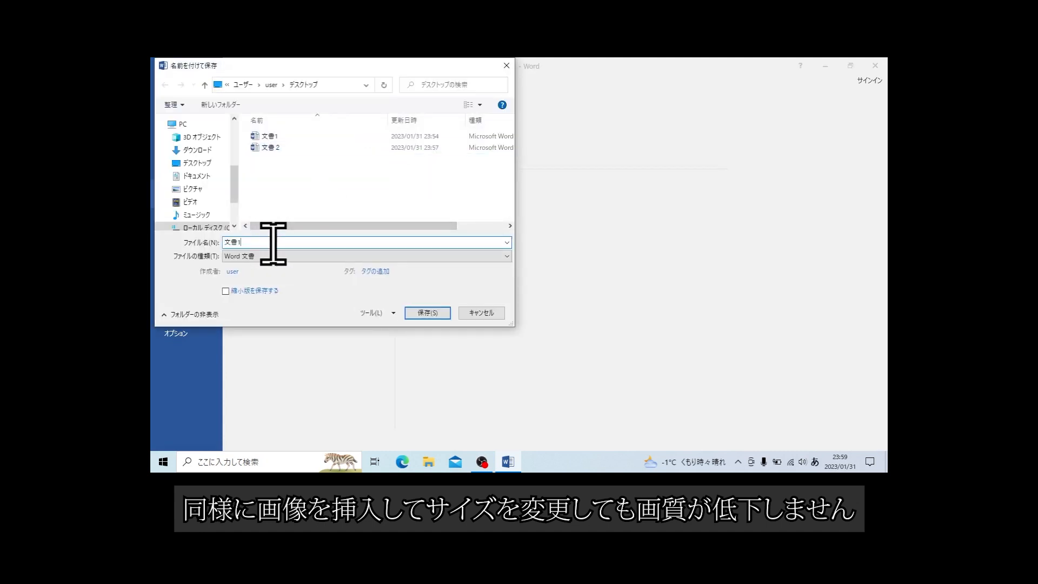
{"action": "key", "text": "BackSpace"}
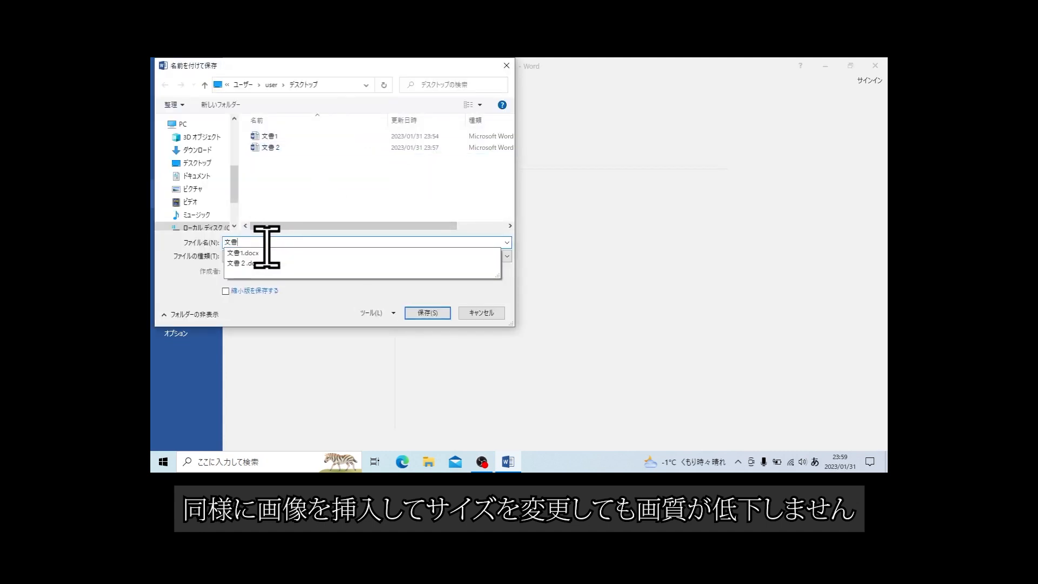
{"action": "type", "text": "3"}
{"action": "key", "text": "Return"}
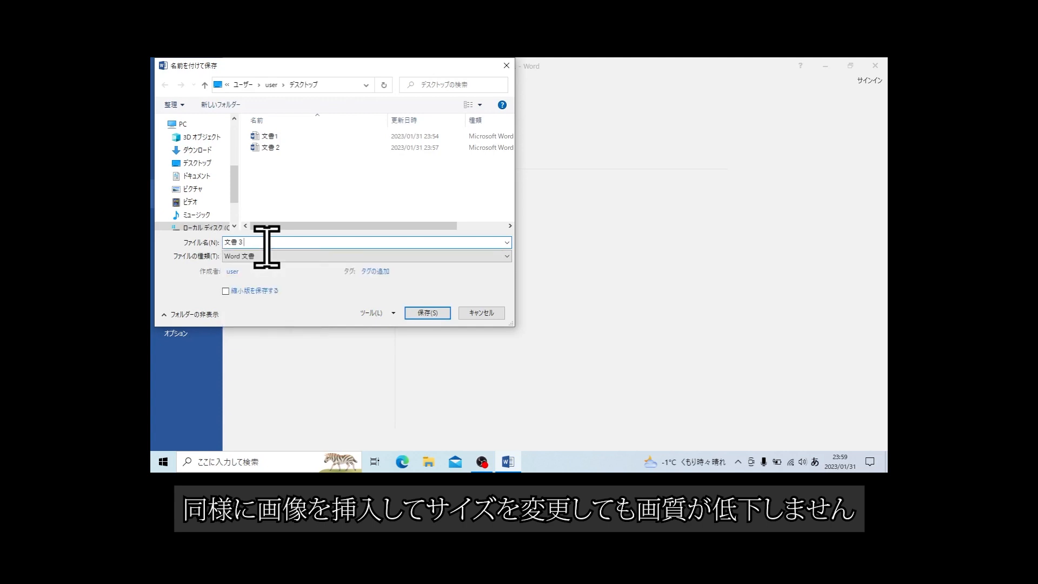
{"action": "left_click", "coordinate": [430, 311]}
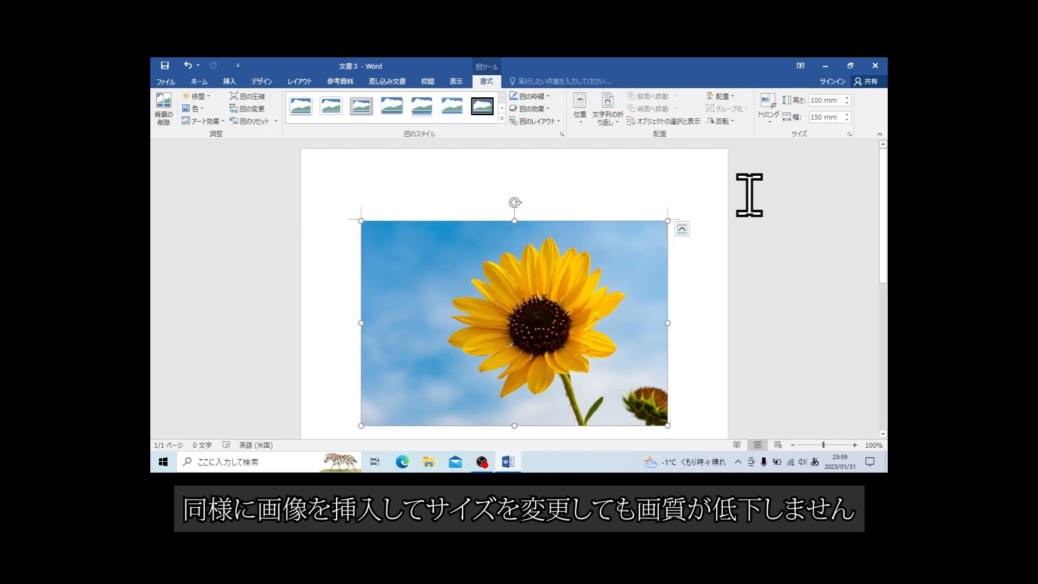
{"action": "left_click", "coordinate": [876, 66]}
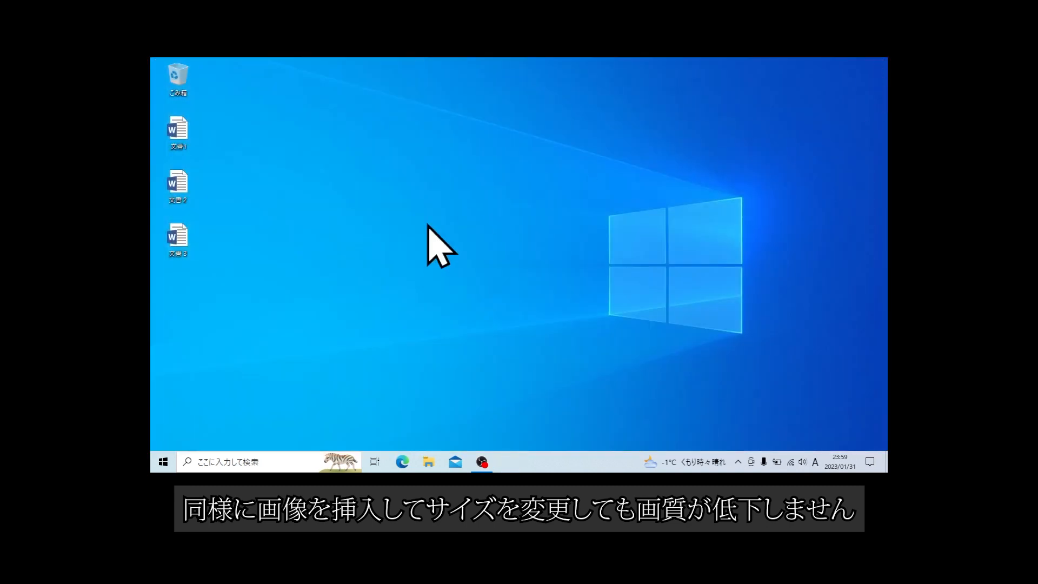
Step: Reopen 文書３ from the desktop and shrink the sunflower picture proportionally to a tiny thumbnail
{"action": "double_click", "coordinate": [187, 236]}
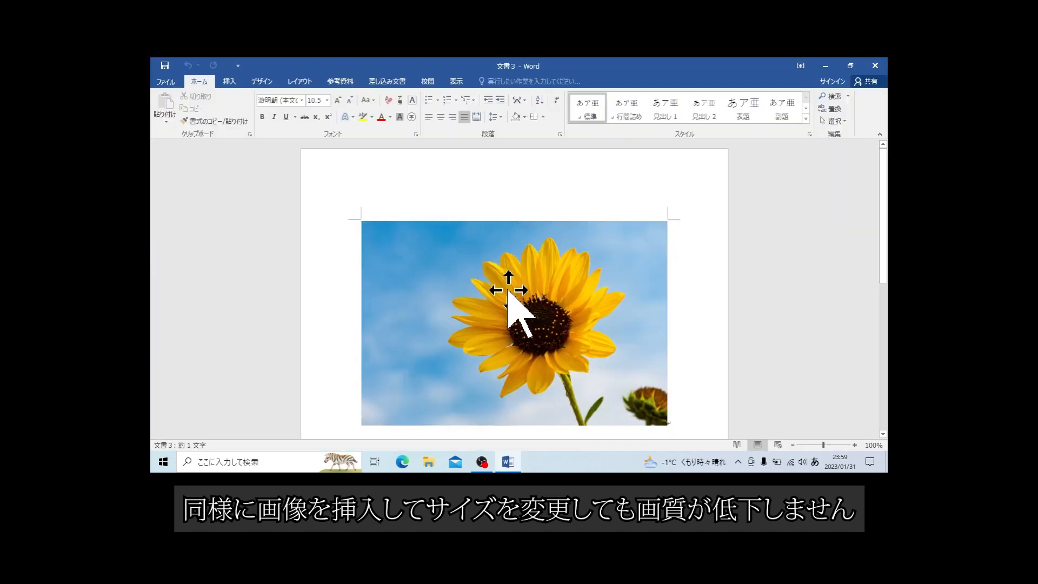
{"action": "left_click", "coordinate": [508, 292]}
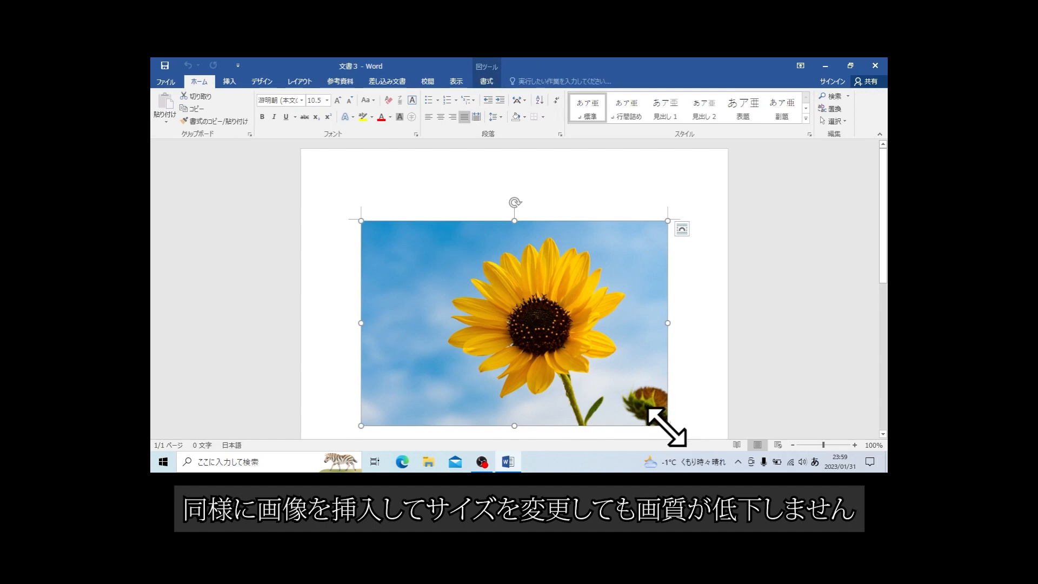
{"action": "left_click_drag", "start_coordinate": [668, 426], "coordinate": [387, 241]}
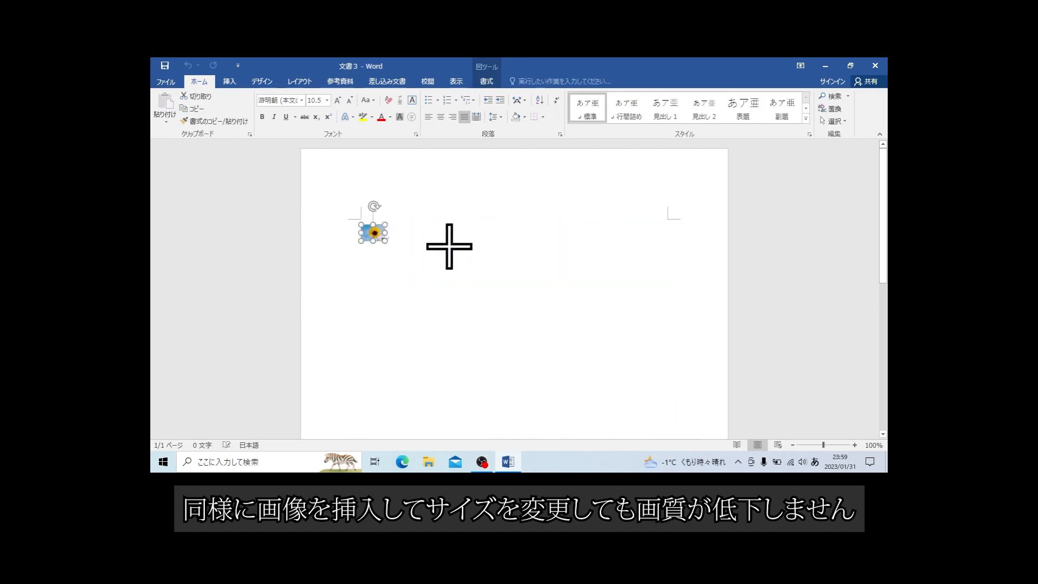
Step: Save the changes to 文書３ under the same name and close the document
{"action": "left_click", "coordinate": [168, 83]}
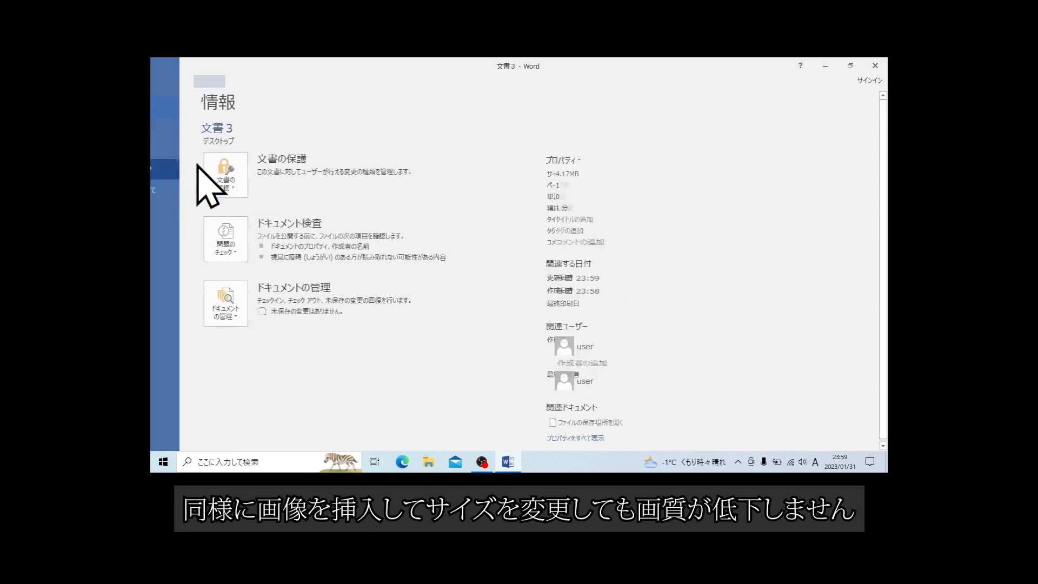
{"action": "key", "text": "Escape"}
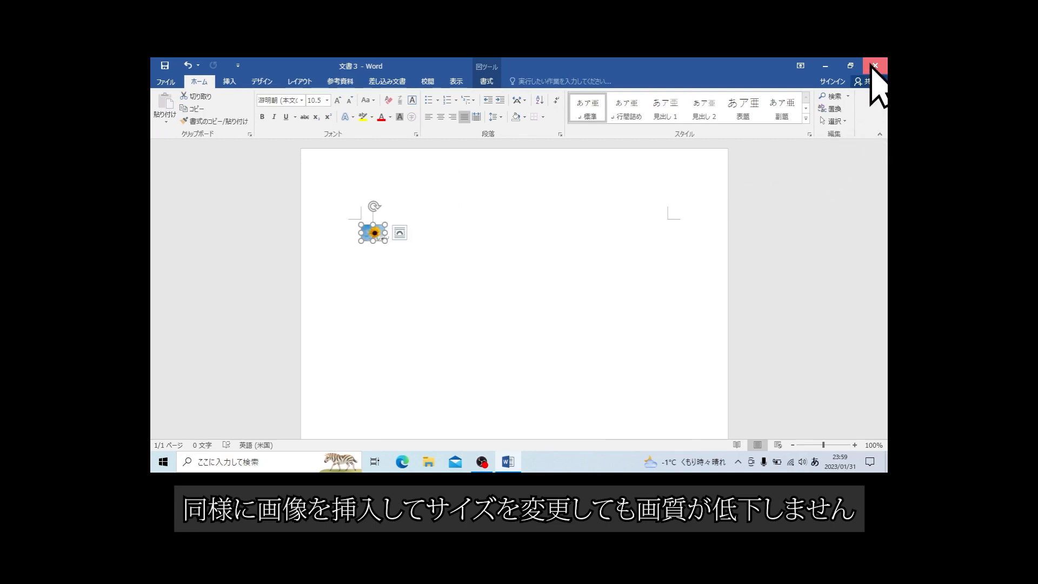
{"action": "left_click", "coordinate": [876, 66]}
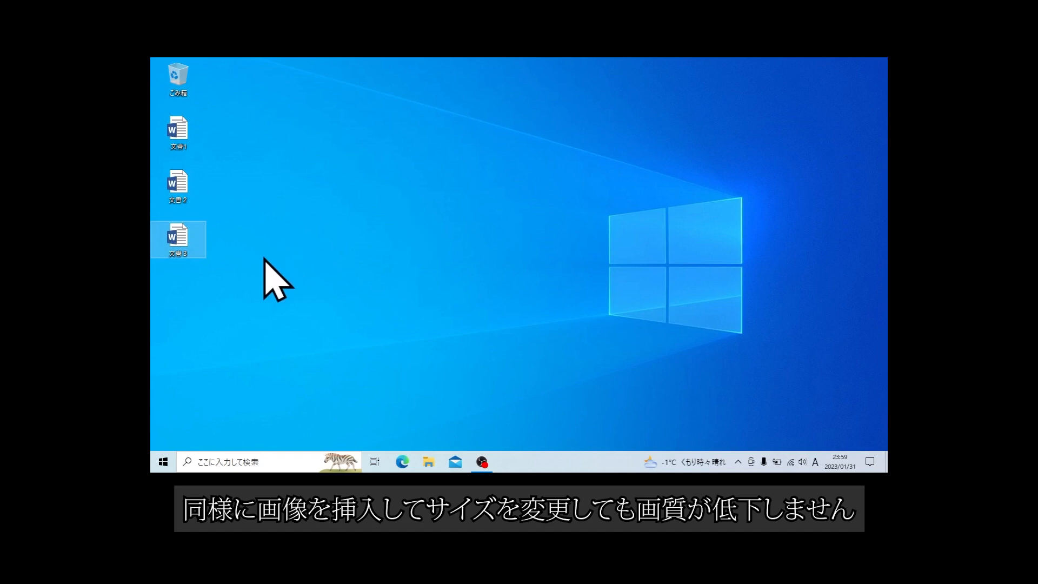
Step: Reopen 文書３ from the desktop and enlarge the sunflower thumbnail proportionally toward the full text width
{"action": "left_click", "coordinate": [264, 259]}
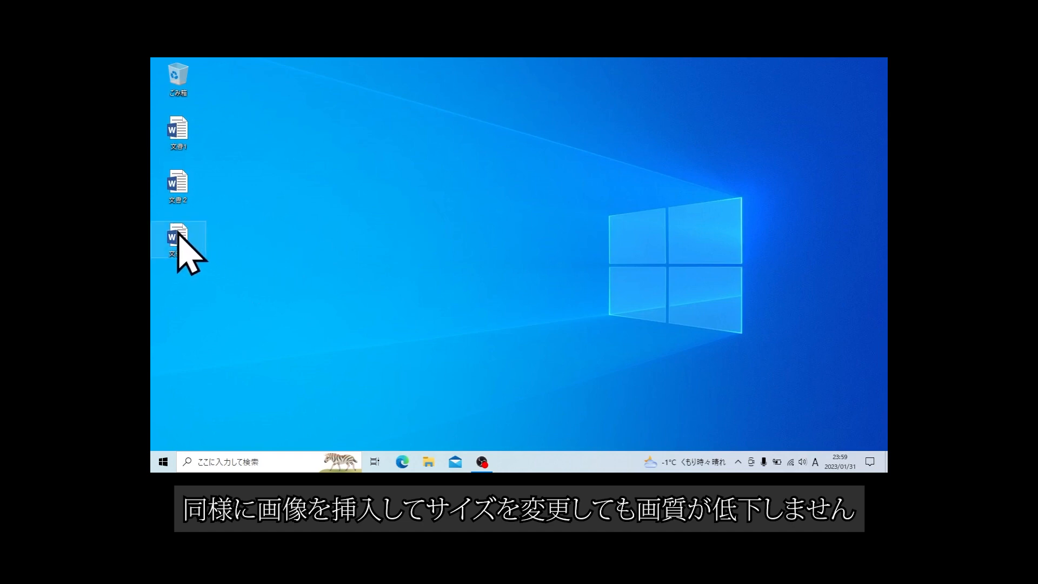
{"action": "mouse_move", "coordinate": [179, 233]}
{"action": "double_click", "coordinate": [178, 233]}
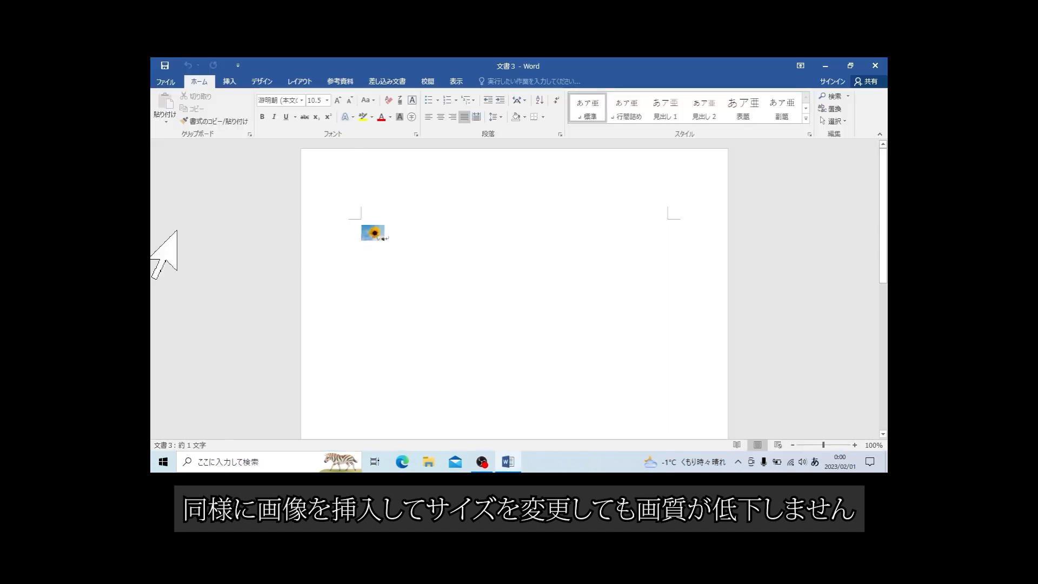
{"action": "left_click", "coordinate": [370, 234]}
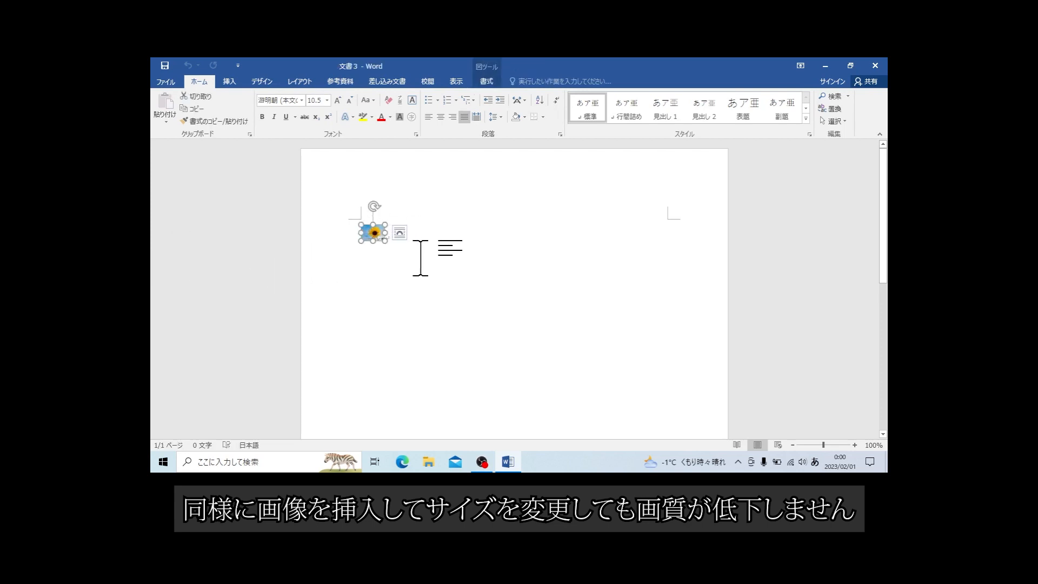
{"action": "left_click_drag", "start_coordinate": [384, 242], "coordinate": [665, 383]}
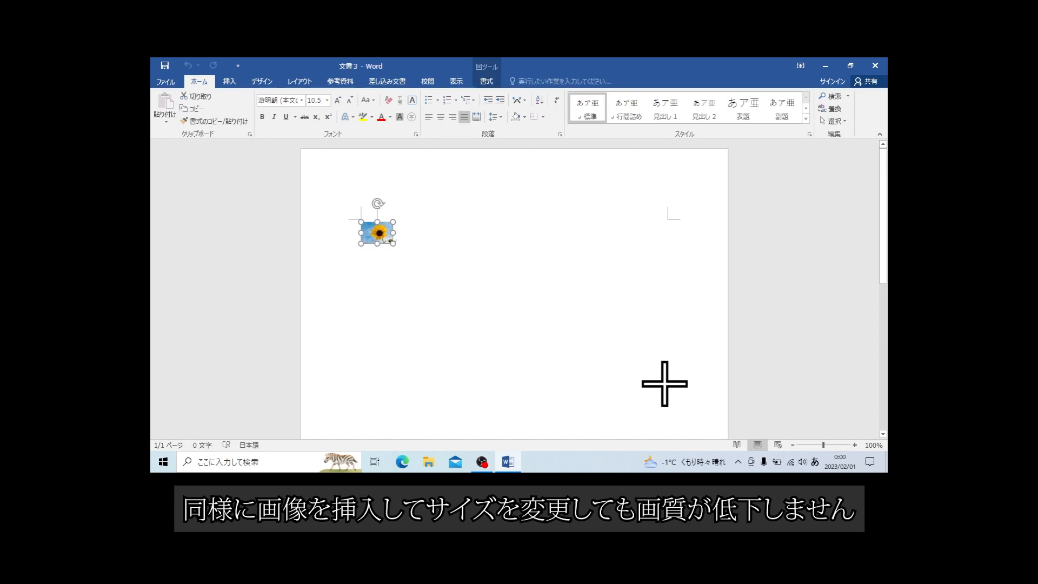